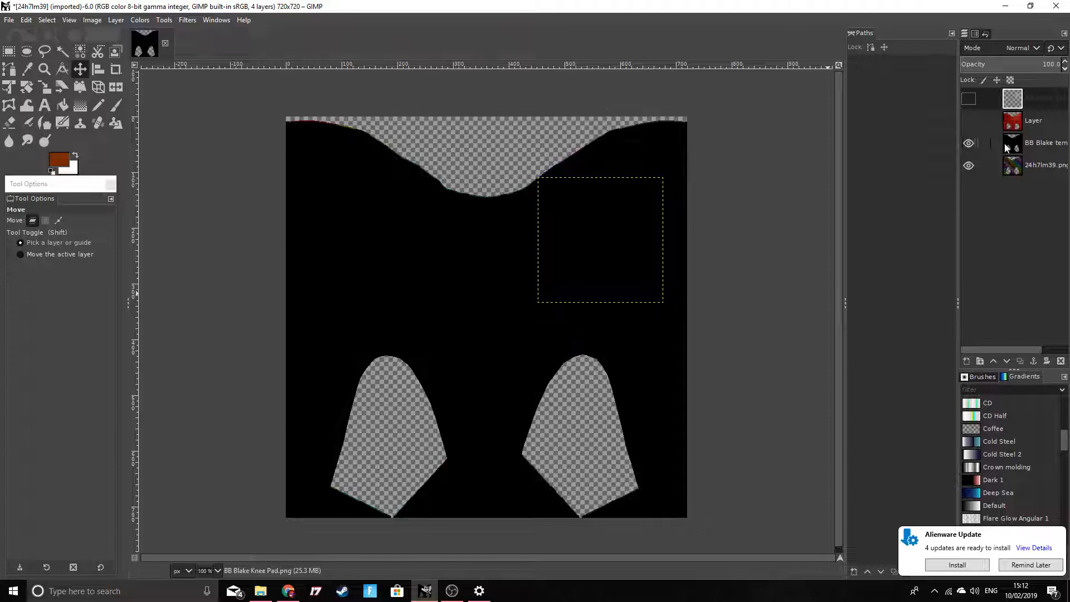
Step: Hide the black BB Blake template layer above the numbered-grid image
left_click(1034, 148)
left_click(968, 144)
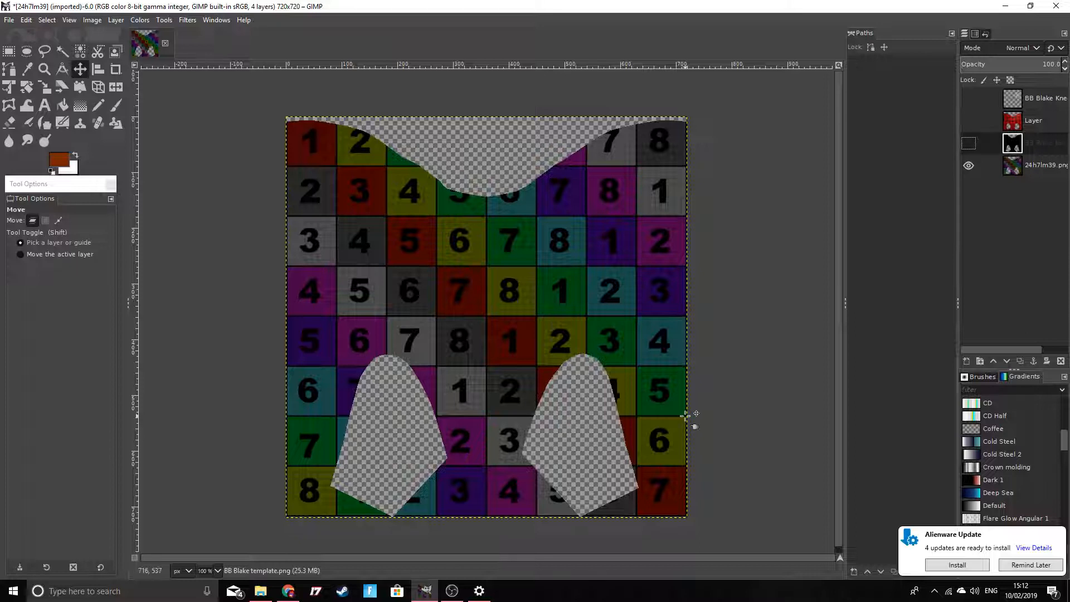
Step: Switch to the game's attire editor and examine how the numbered grid wraps around the front and back of the trunks
left_click(451, 590)
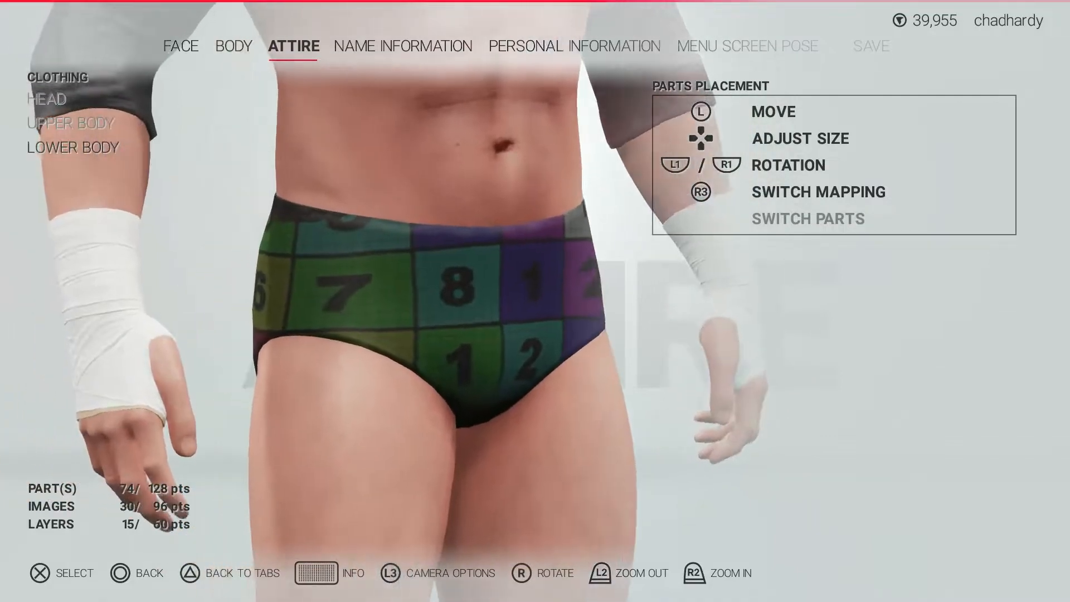
key("Right")
key("Right")
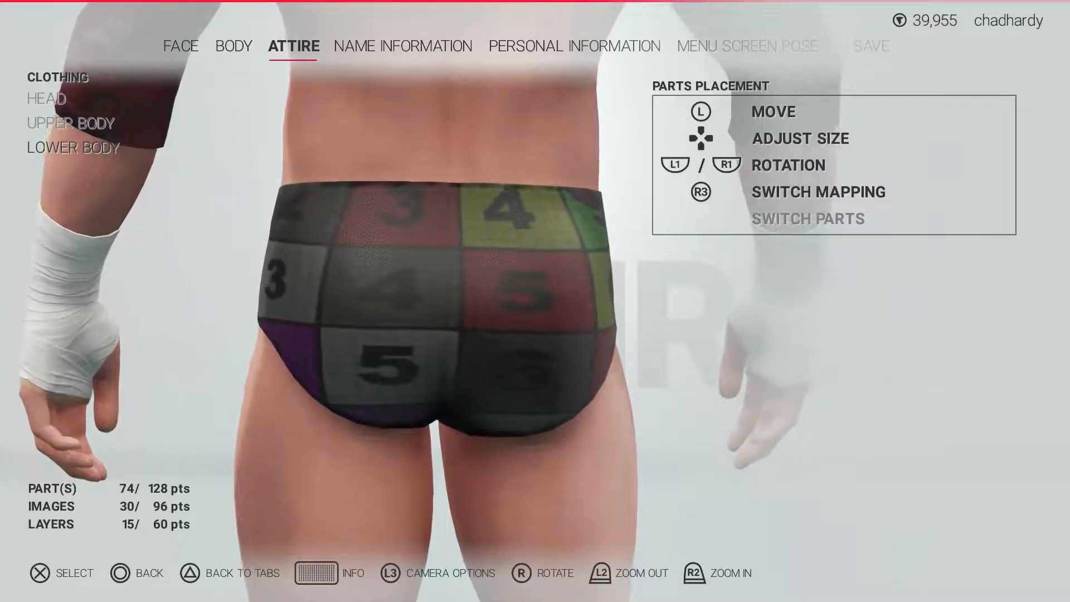
key("Right")
key("Right")
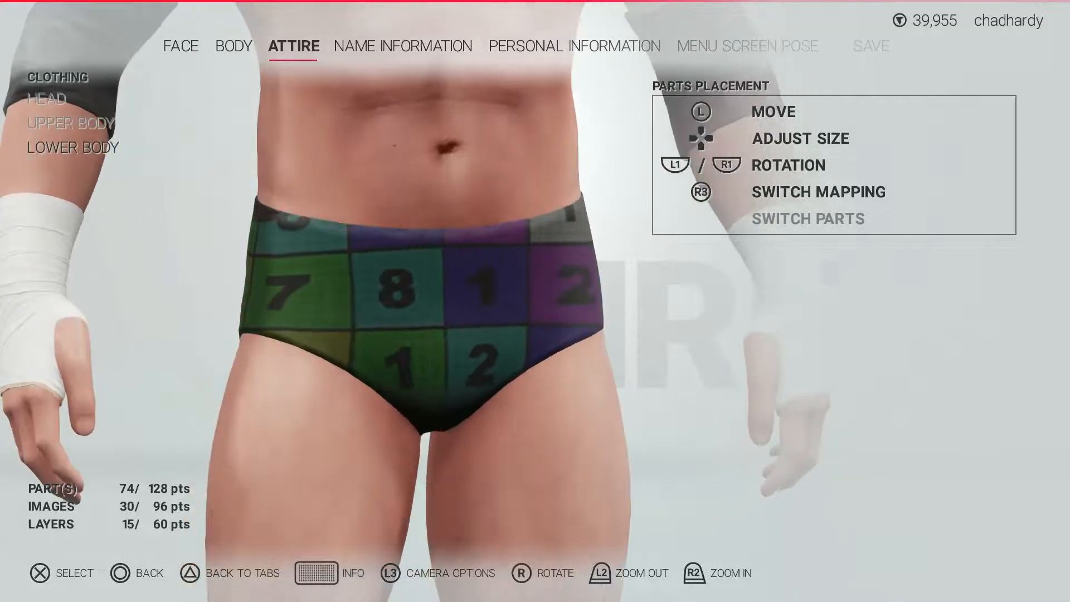
Step: Back out of the numbered-grid image placement and return to the trunks list to view the plain trunks style in use
key("Escape")
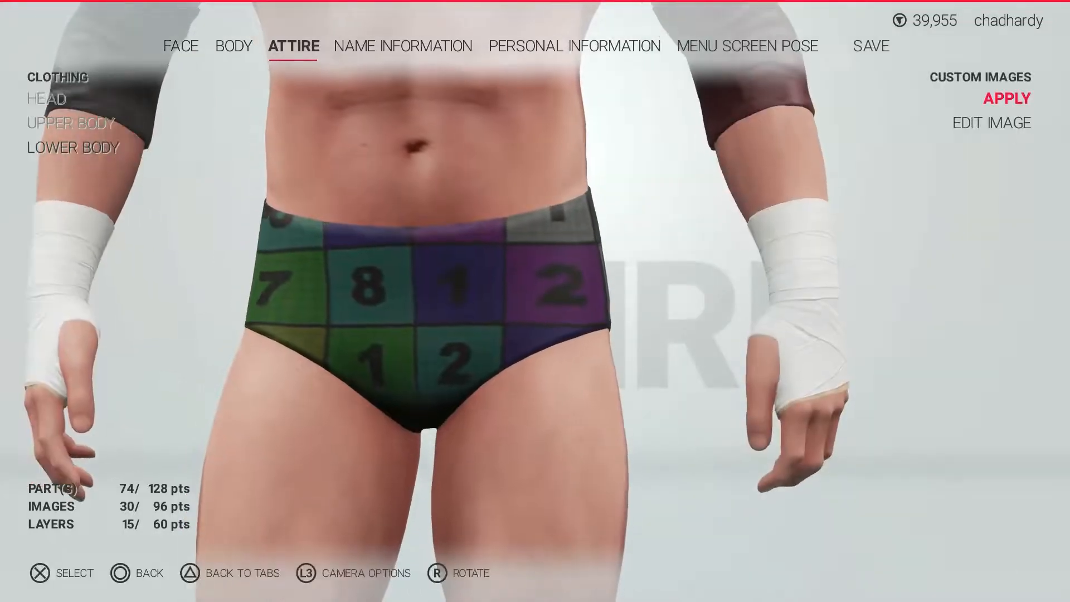
key("Return")
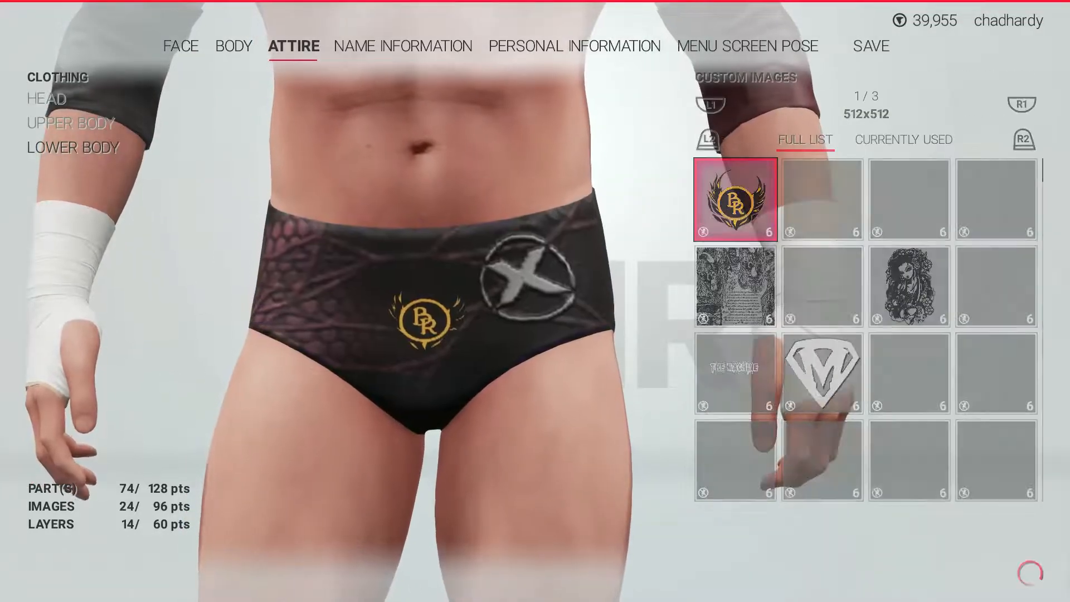
key("Escape")
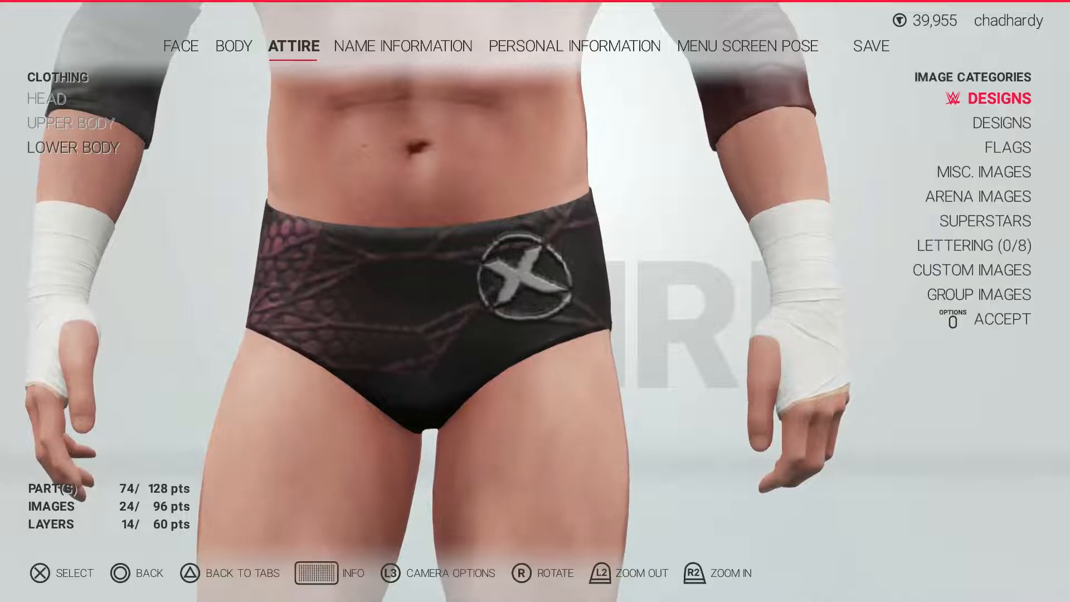
key("Escape")
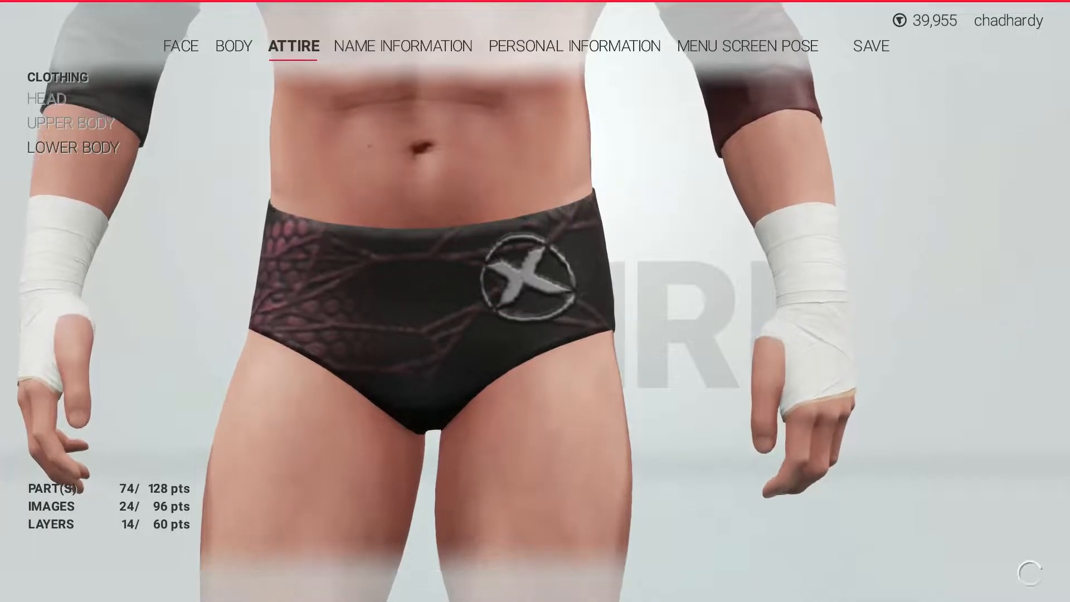
key("Return")
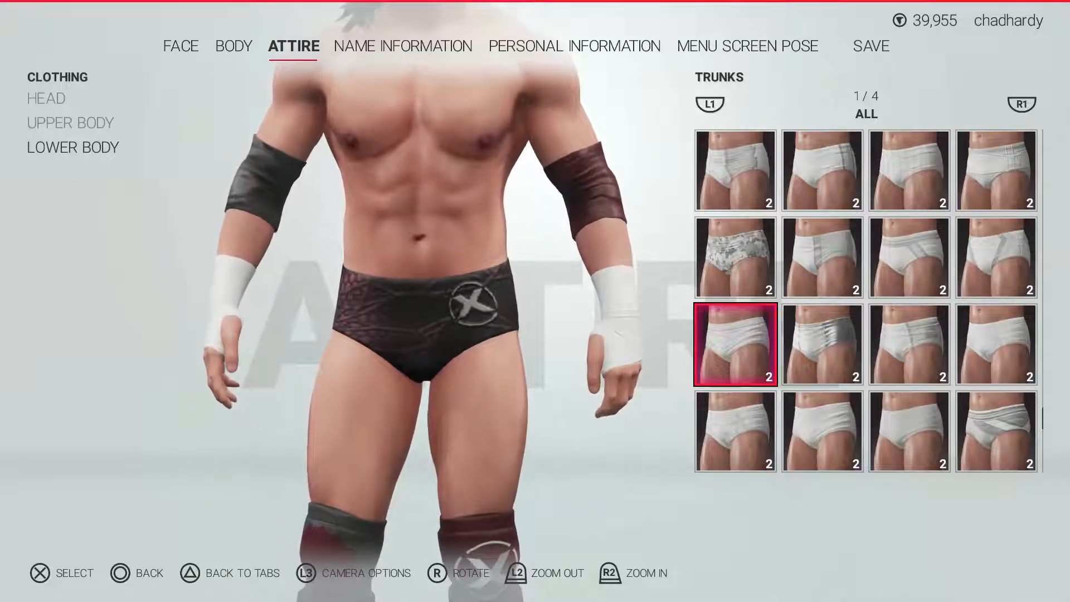
key("Up")
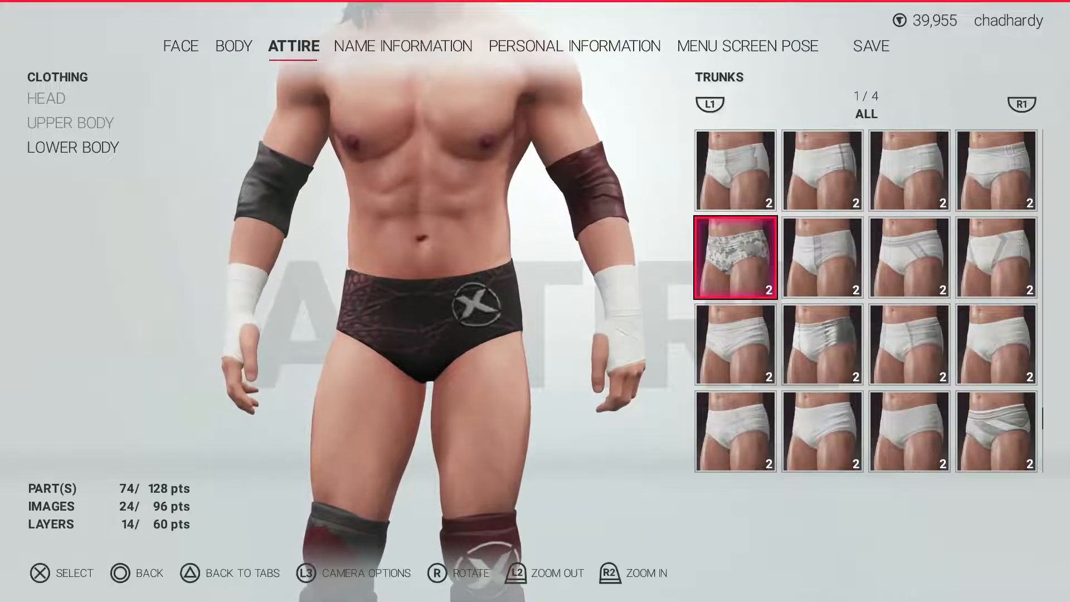
key("Down")
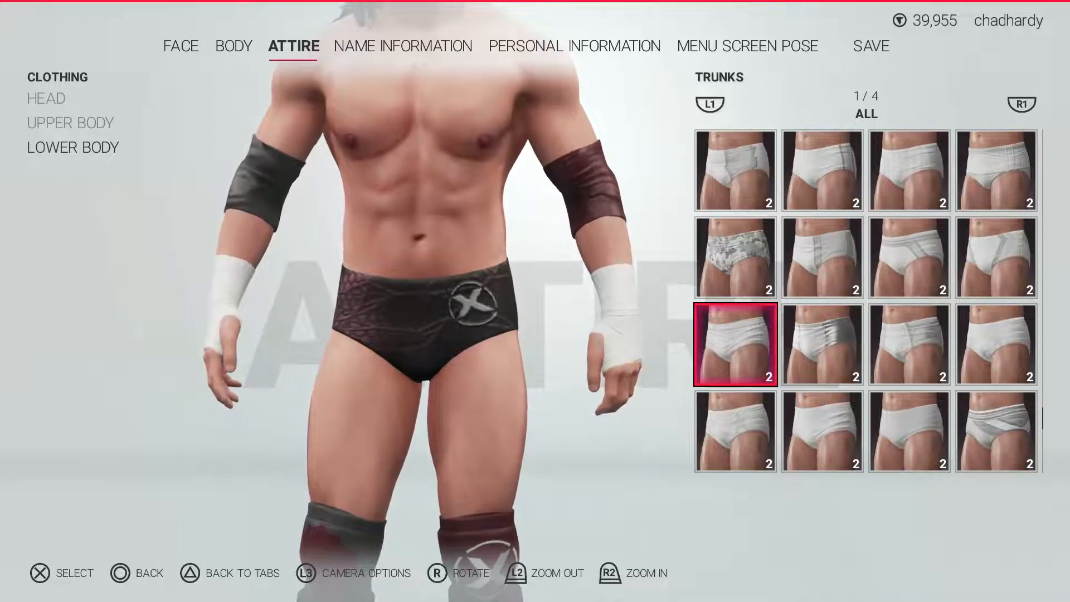
Step: Go from the selected plain trunks to the Custom Images category for their lower-body images
key("Escape")
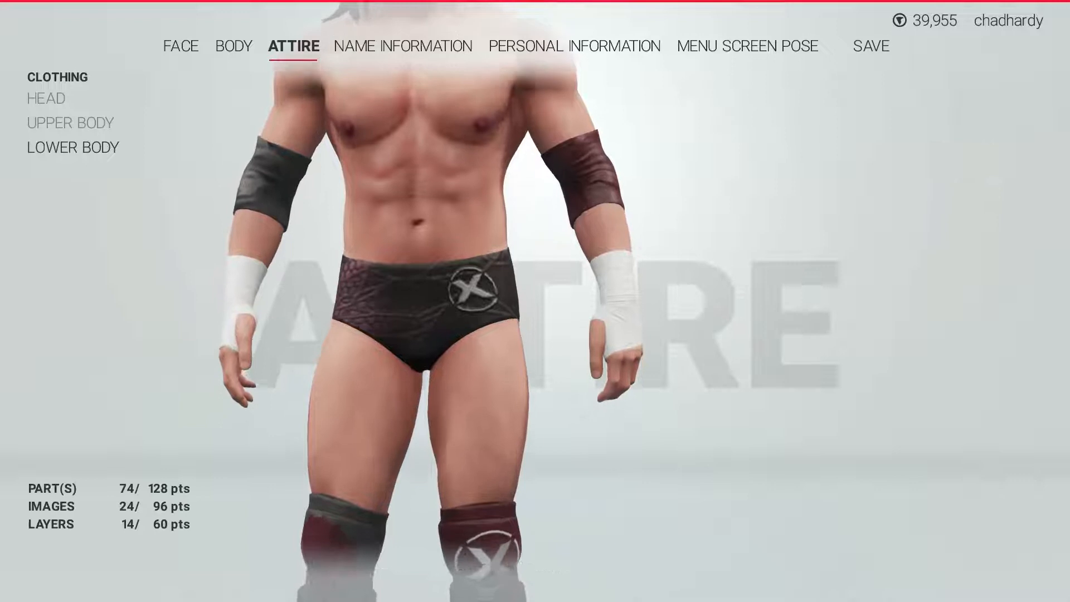
key("Return")
key("Down")
key("Down")
key("Return")
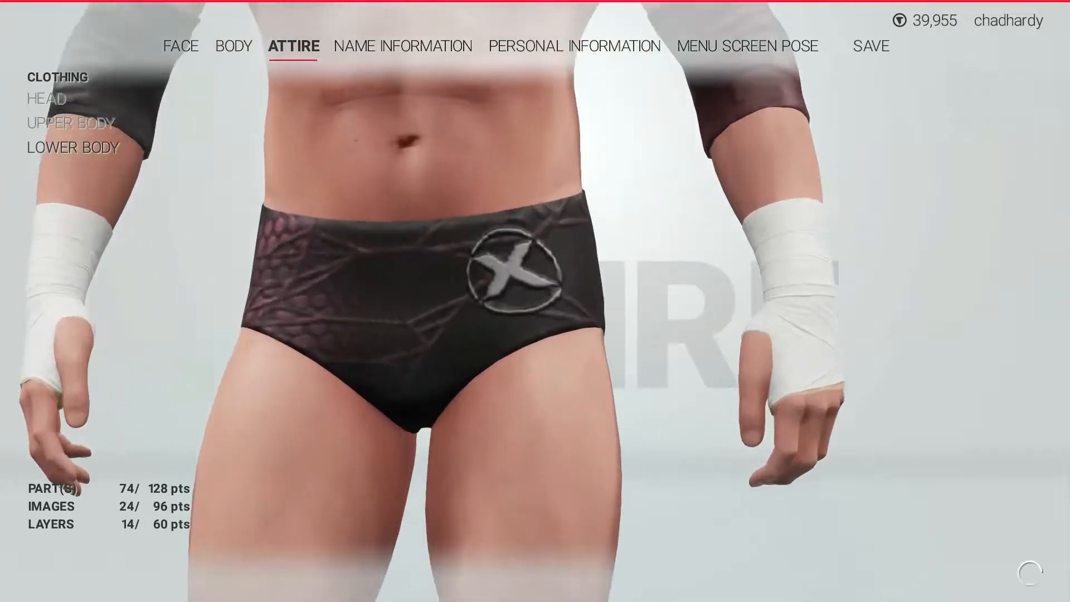
key("Up")
key("Up")
key("Up")
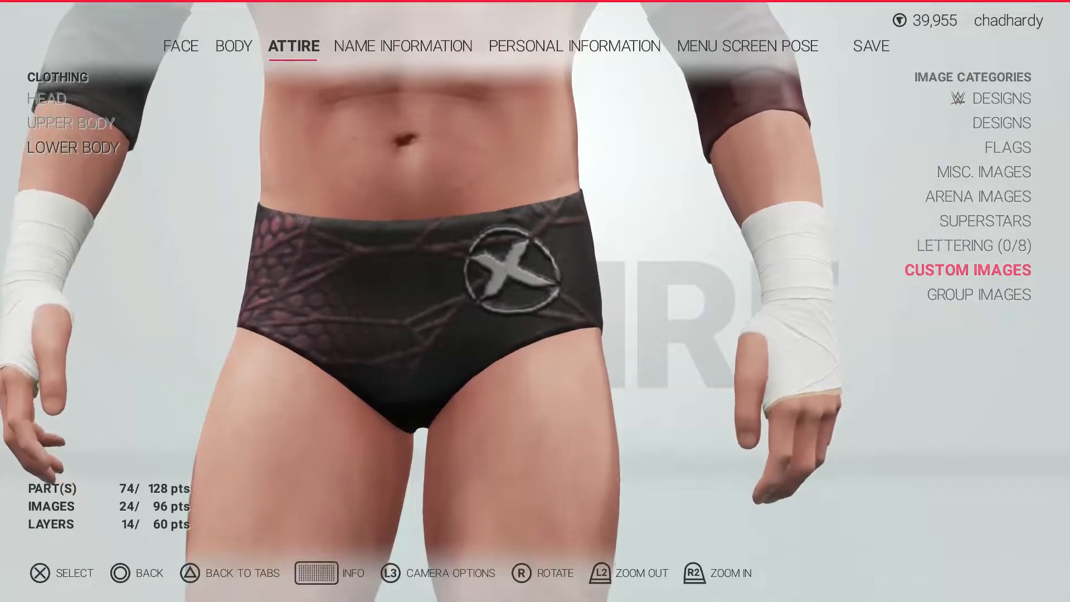
Step: Apply the green web-patterned 512x512 custom image with the X logo to the trunks
key("Return")
key("Down")
key("Down")
key("Down")
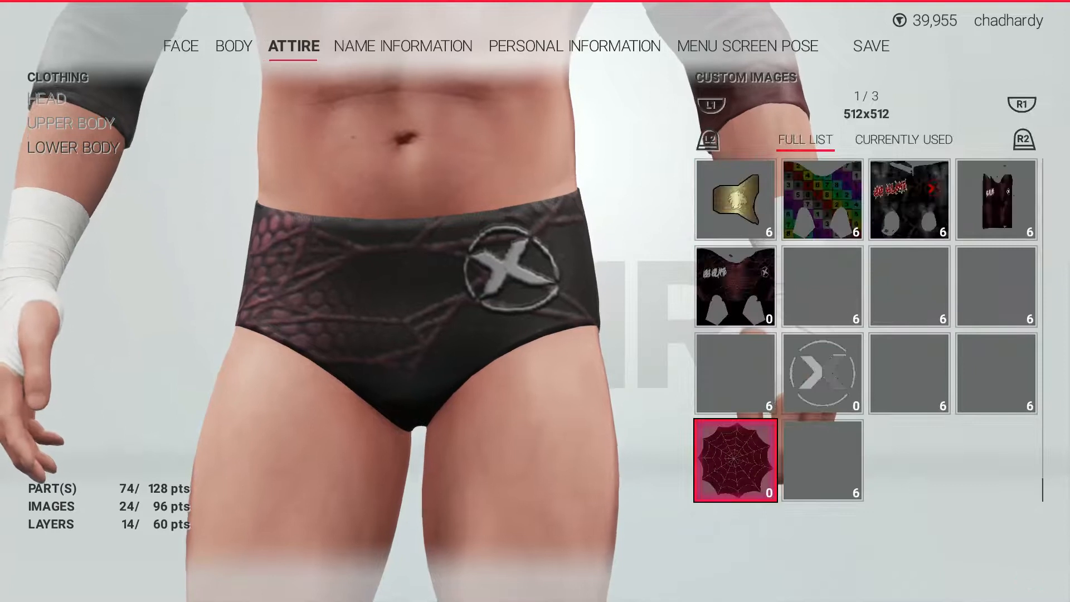
key("Up")
key("Up")
key("Right")
key("Right")
key("Right")
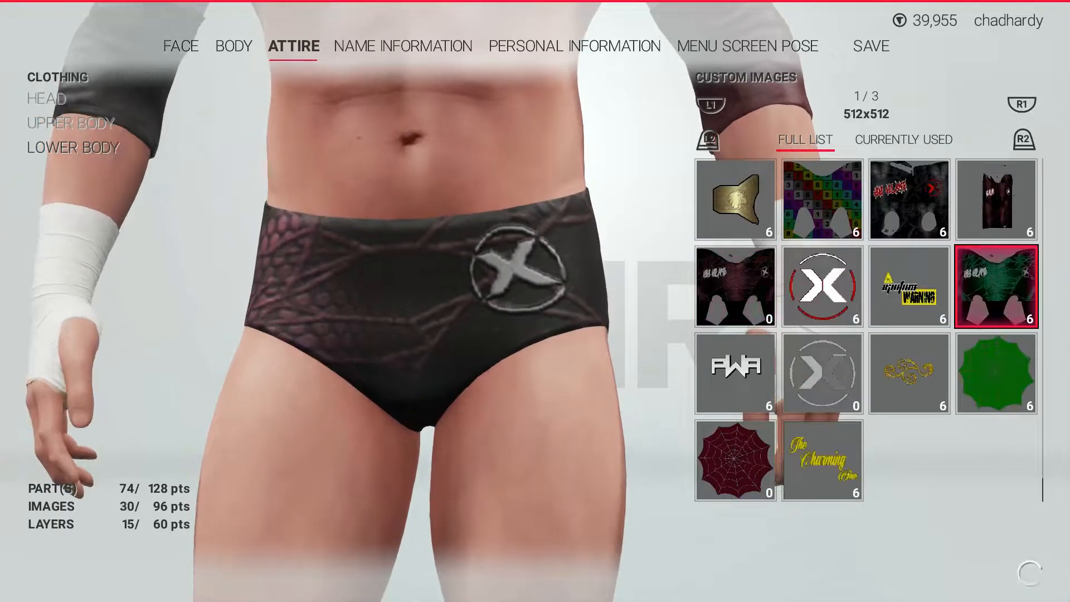
key("Return")
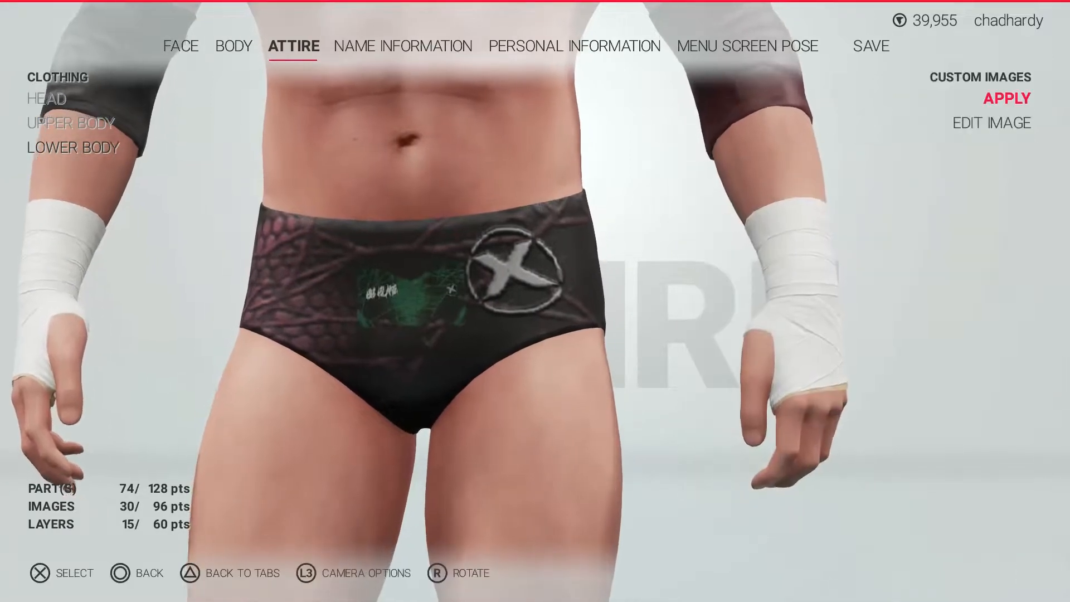
key("Return")
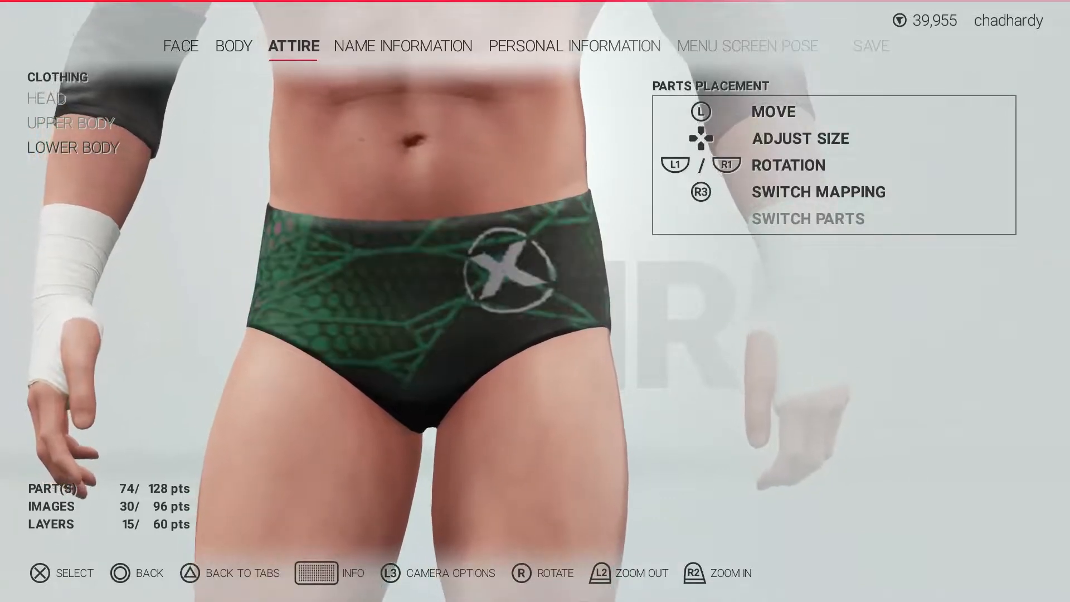
Step: Examine where the green design's lettering and X logo sit around the trunks, and leave the placement view
key("Right")
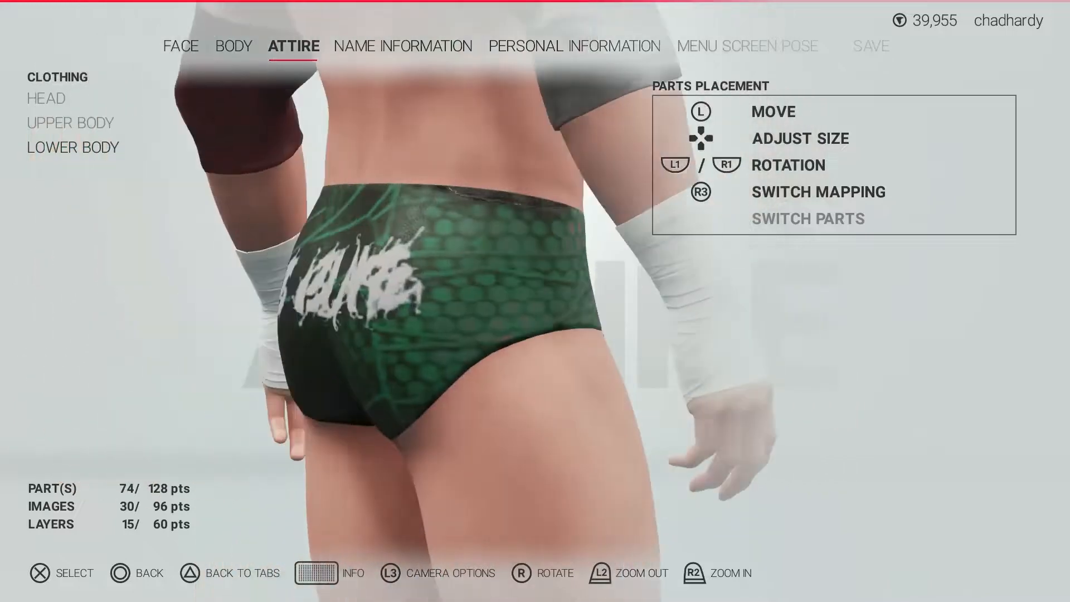
key("Right")
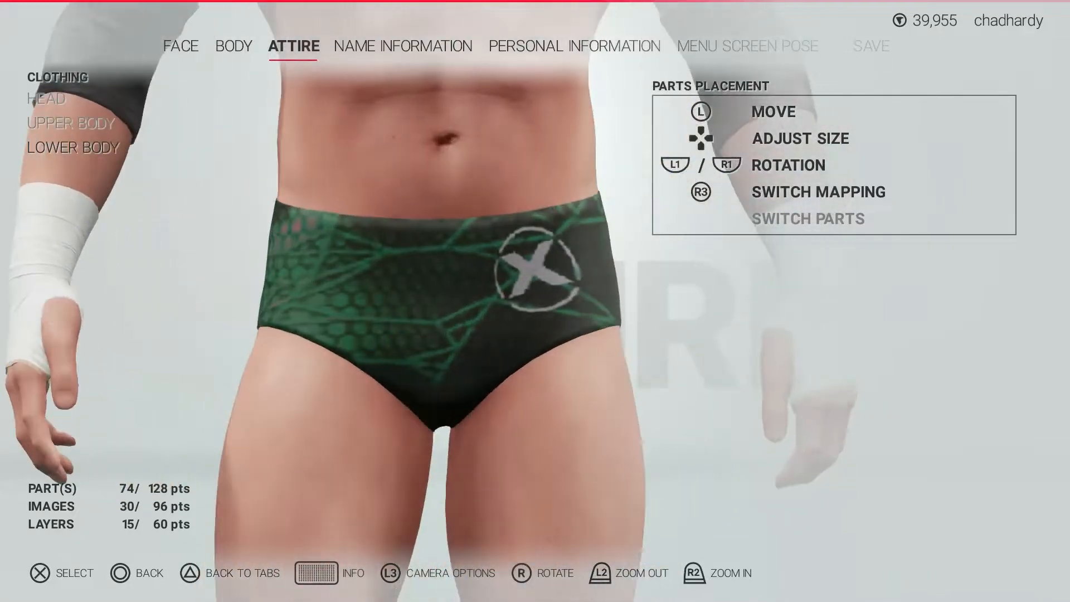
key("Right")
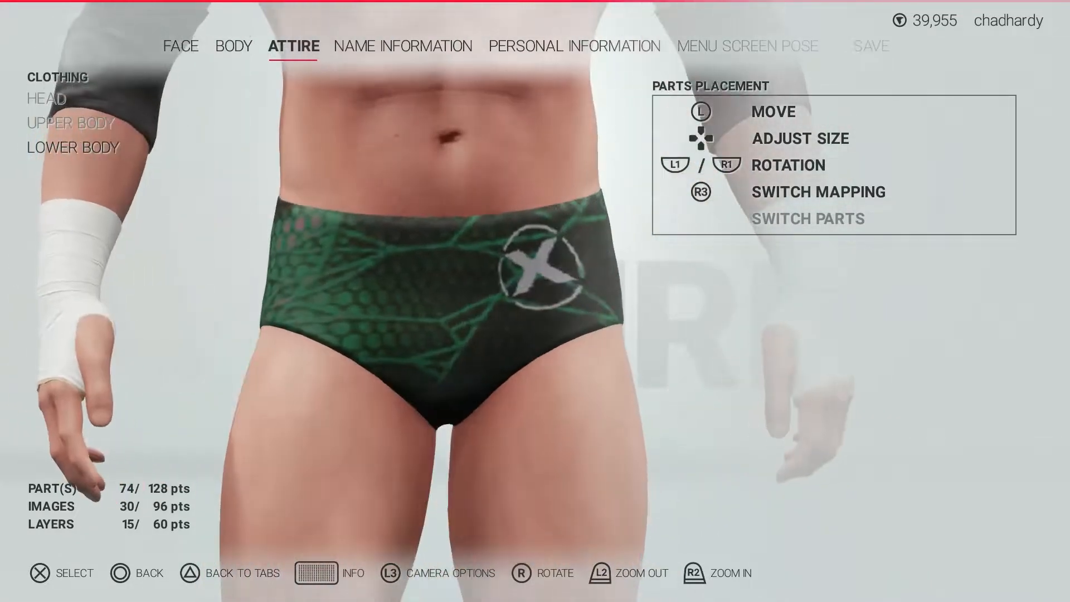
key("Return")
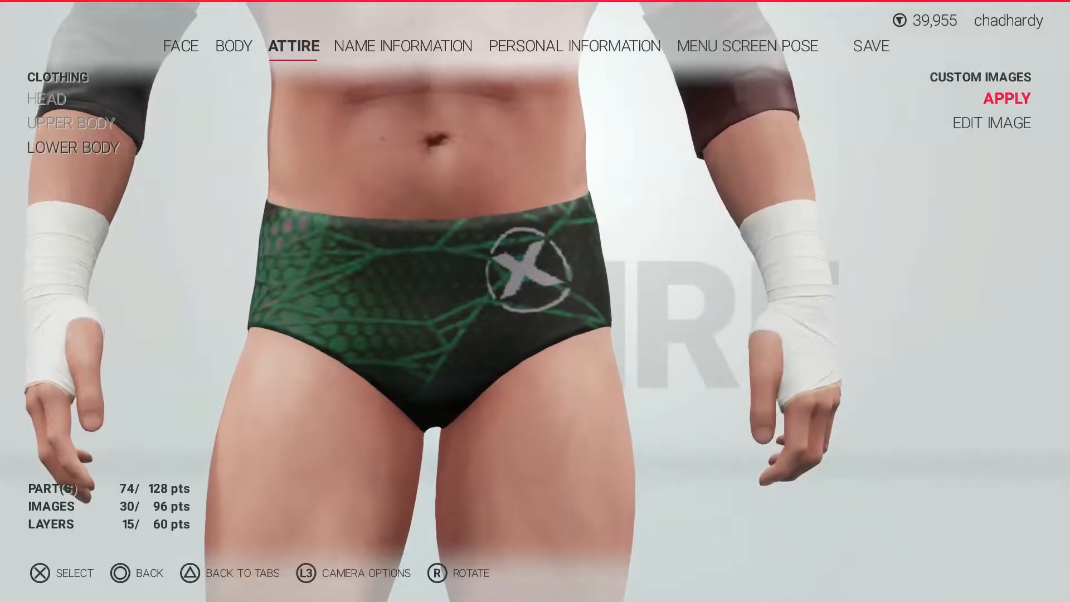
Step: Replace the green design on the trunks with the multicoloured numbered-grid custom image
key("Return")
key("Up")
key("Up")
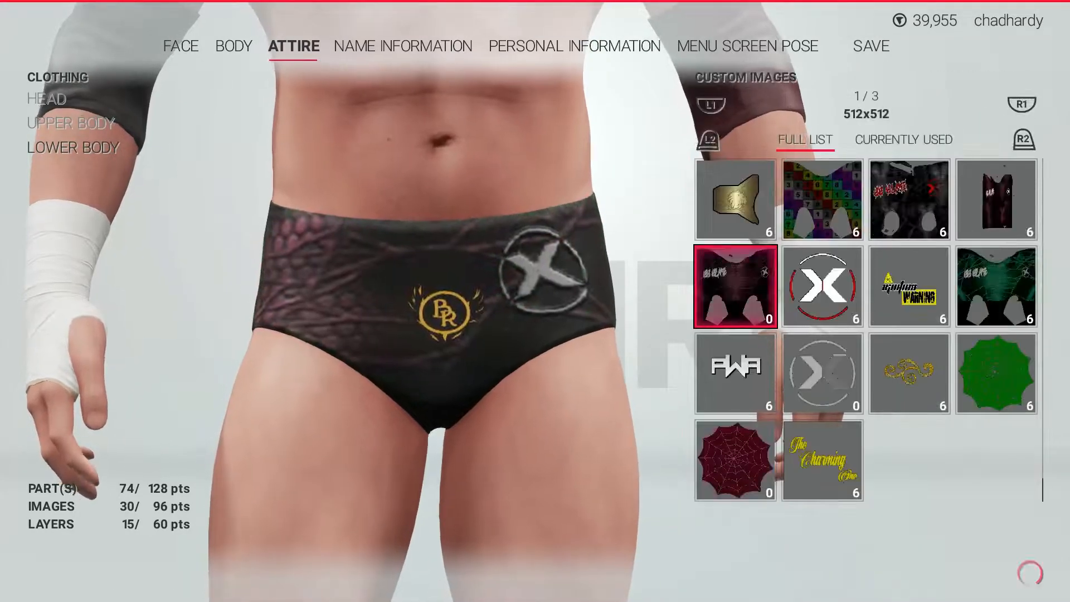
key("Up")
key("Right")
key("Return")
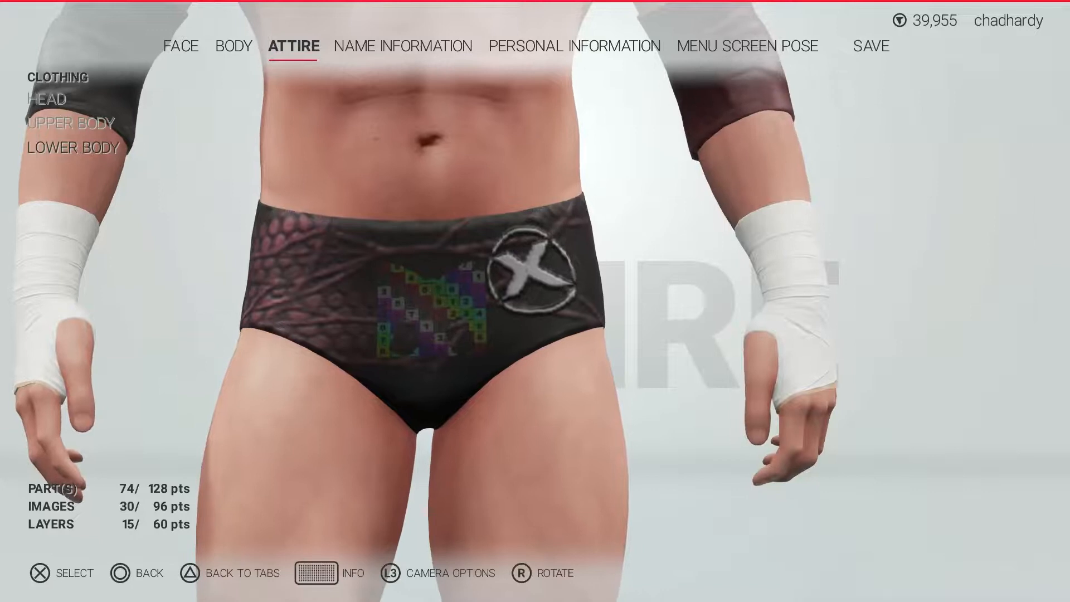
key("Return")
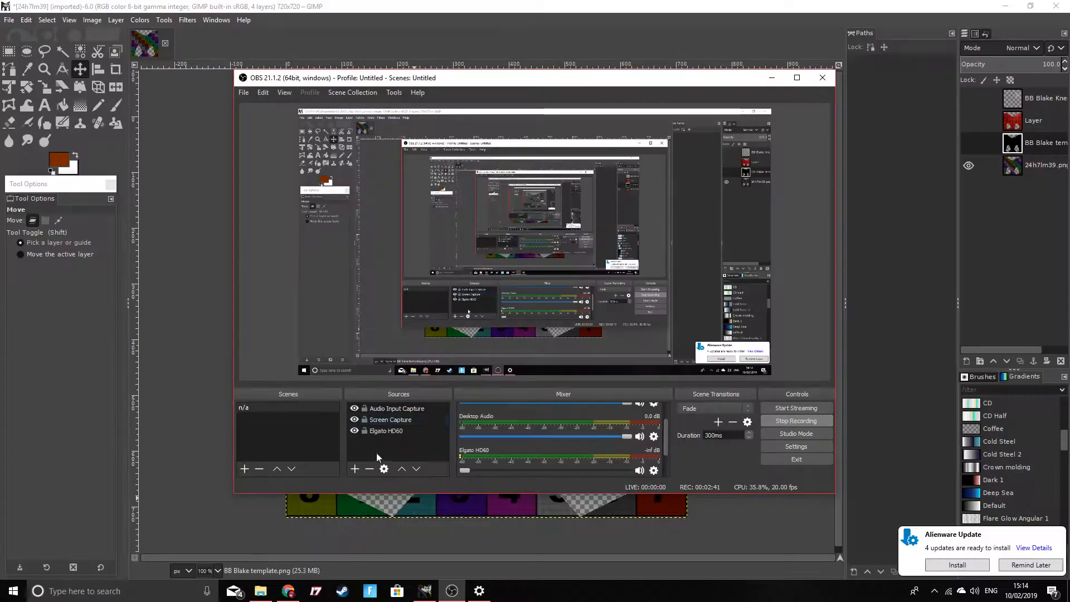
Step: Return to GIMP, show the BB Blake Knee Pad logo layer, and move the X logo to the canvas's right edge
left_click(470, 530)
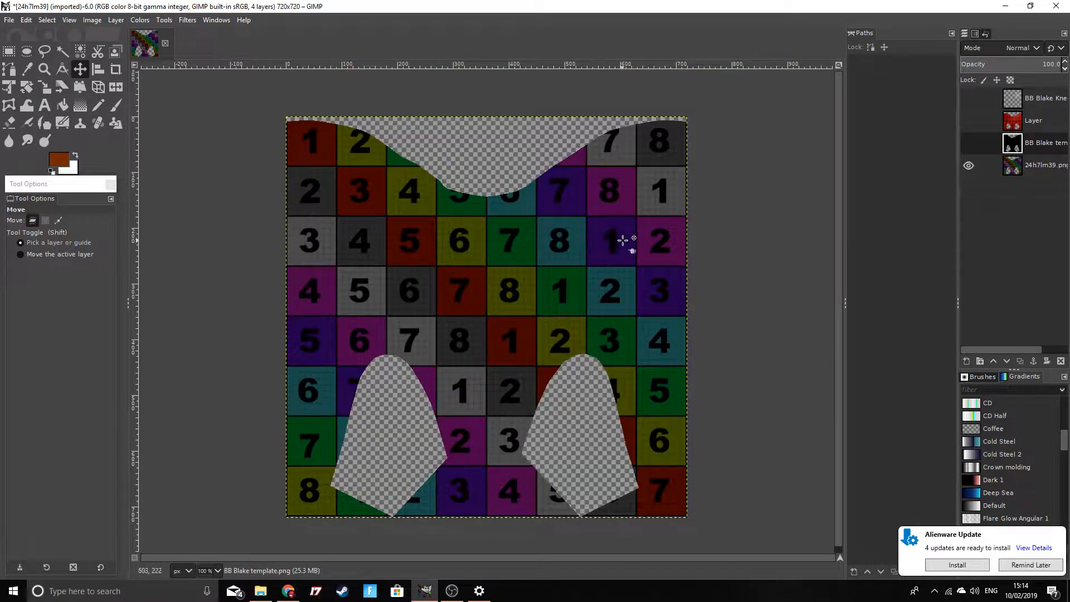
left_click(968, 98)
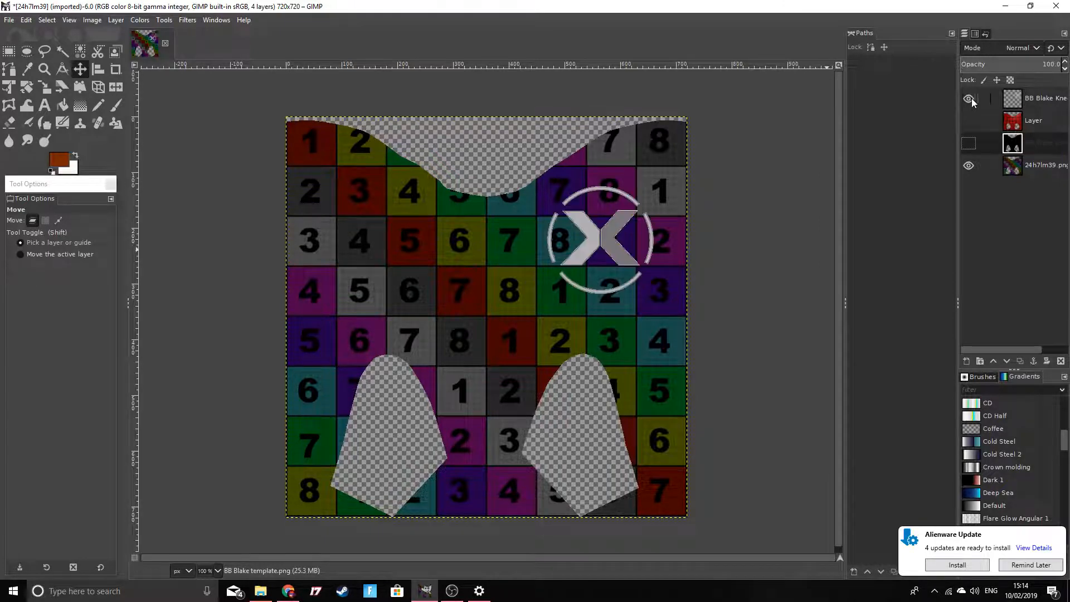
left_click(604, 240)
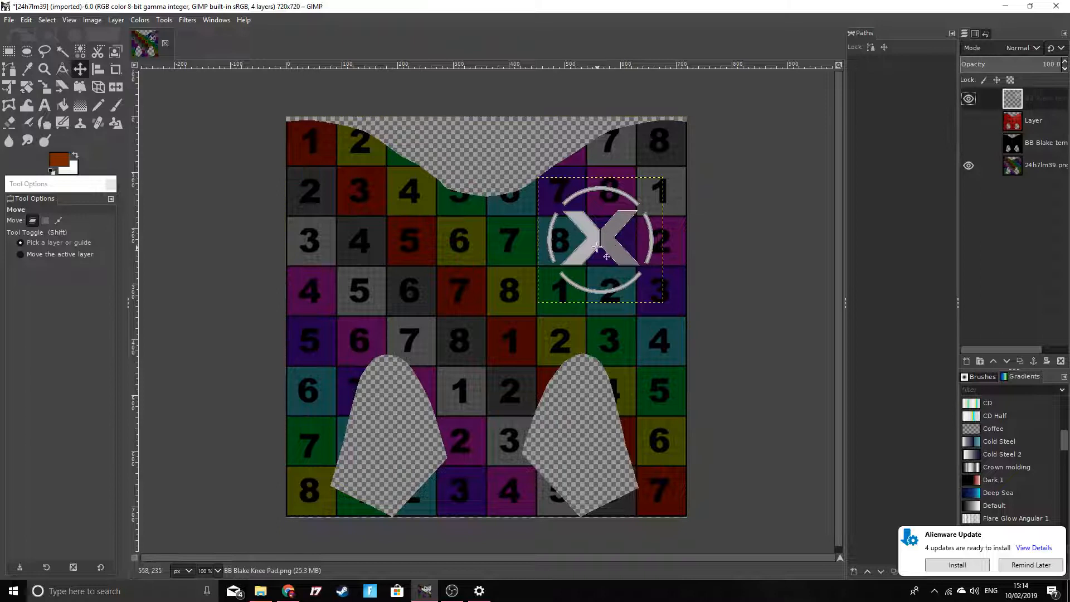
mouse_move(597, 245)
left_mouse_down()
mouse_move(613, 250)
mouse_move(603, 247)
left_mouse_up()
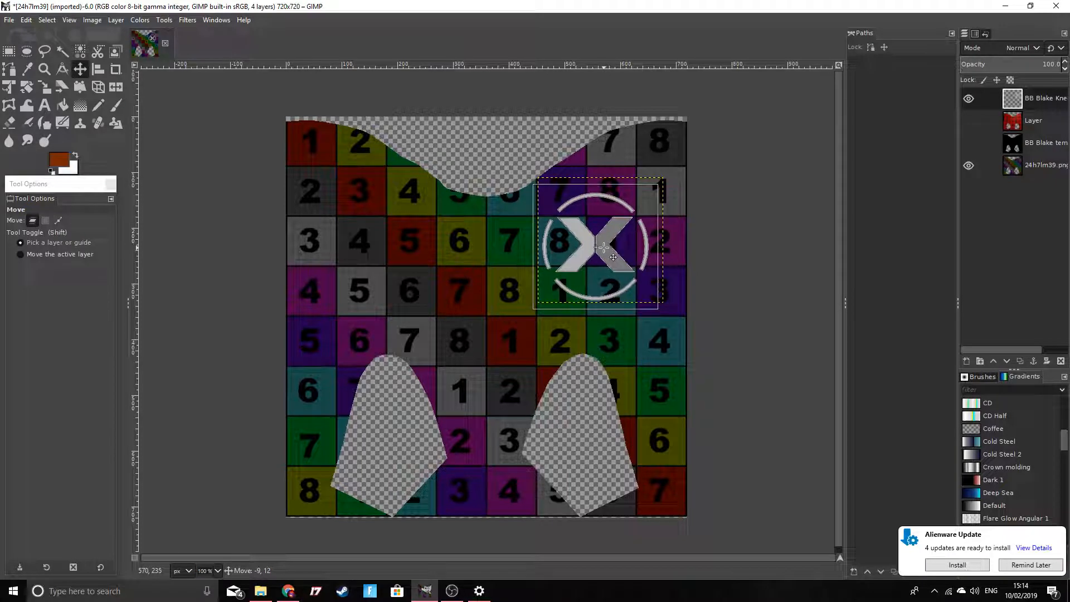
left_click_drag(603, 246, 631, 235)
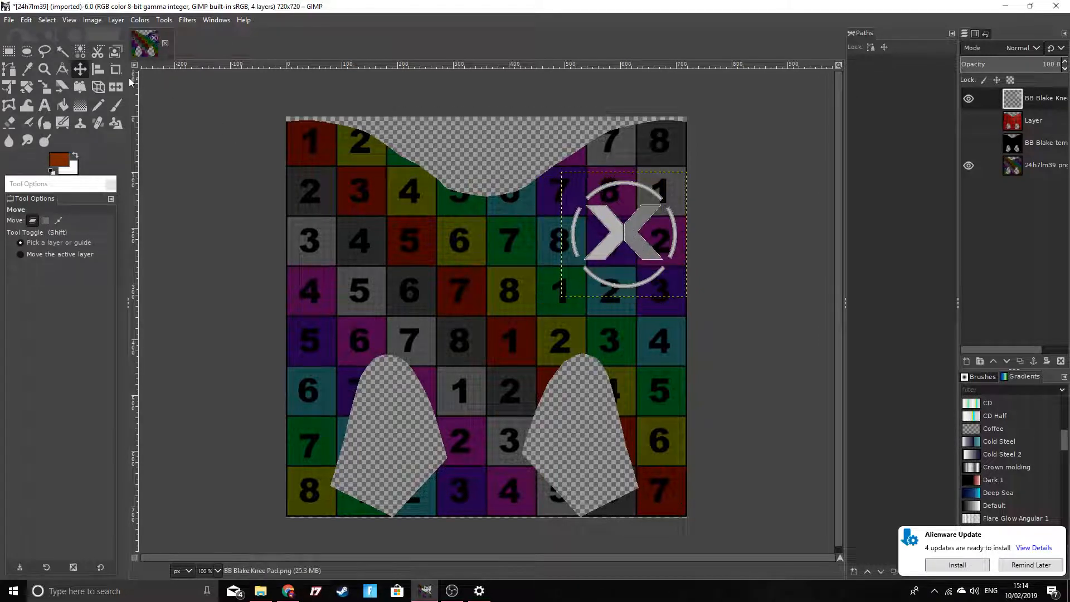
Step: Scale the X logo layer down to 149 x 138 px
left_click(44, 86)
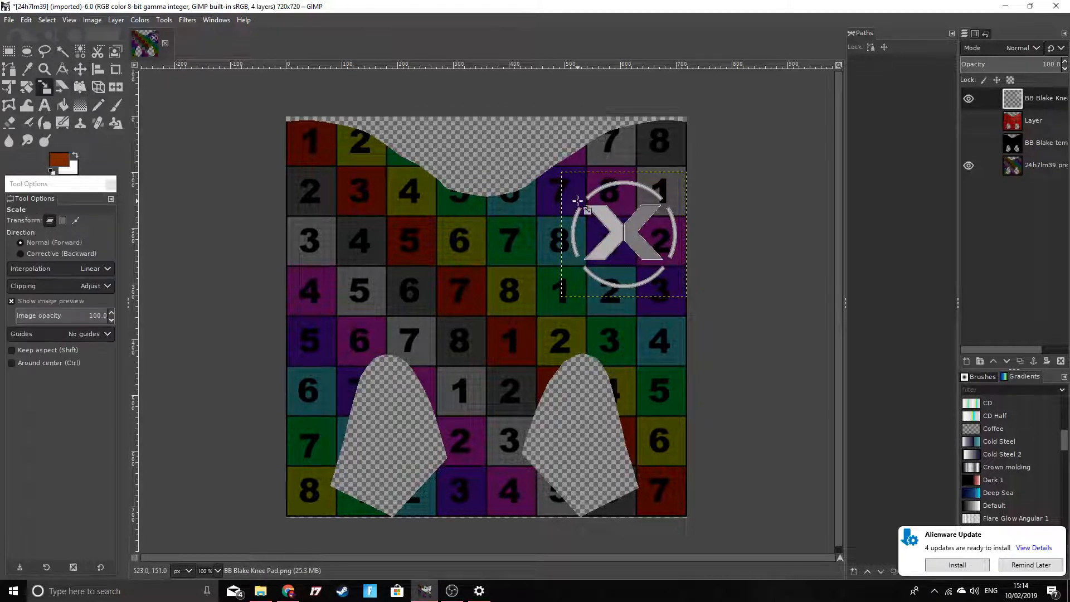
left_click(582, 210)
left_click_drag(582, 211, 620, 249)
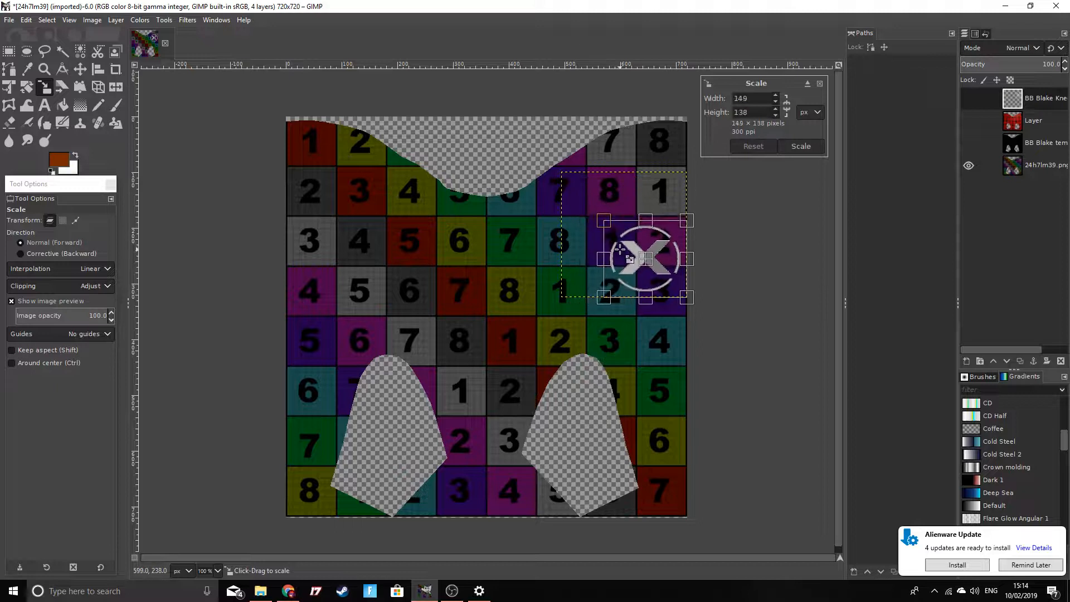
left_click(800, 146)
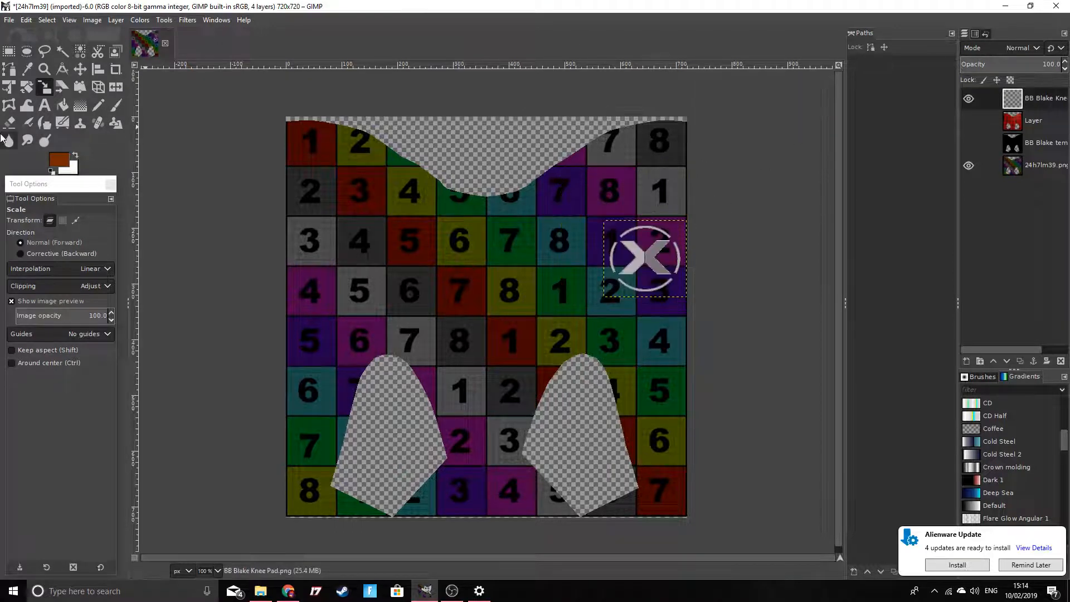
Step: Move the X logo onto the purple 1 square in the third row of the numbered grid
left_click(80, 68)
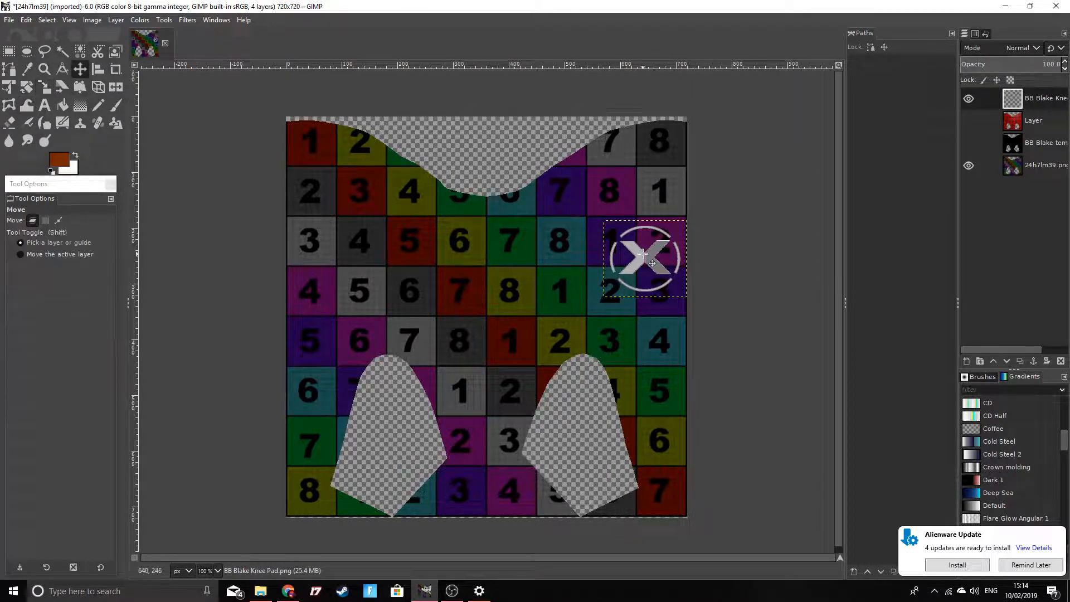
left_click_drag(644, 259, 634, 255)
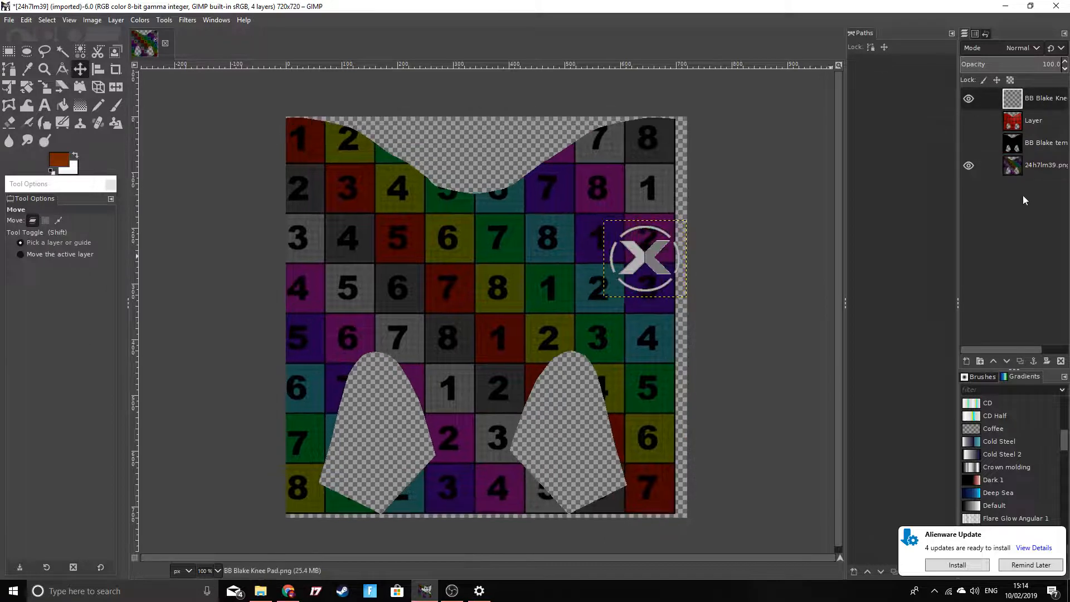
key("ctrl+z")
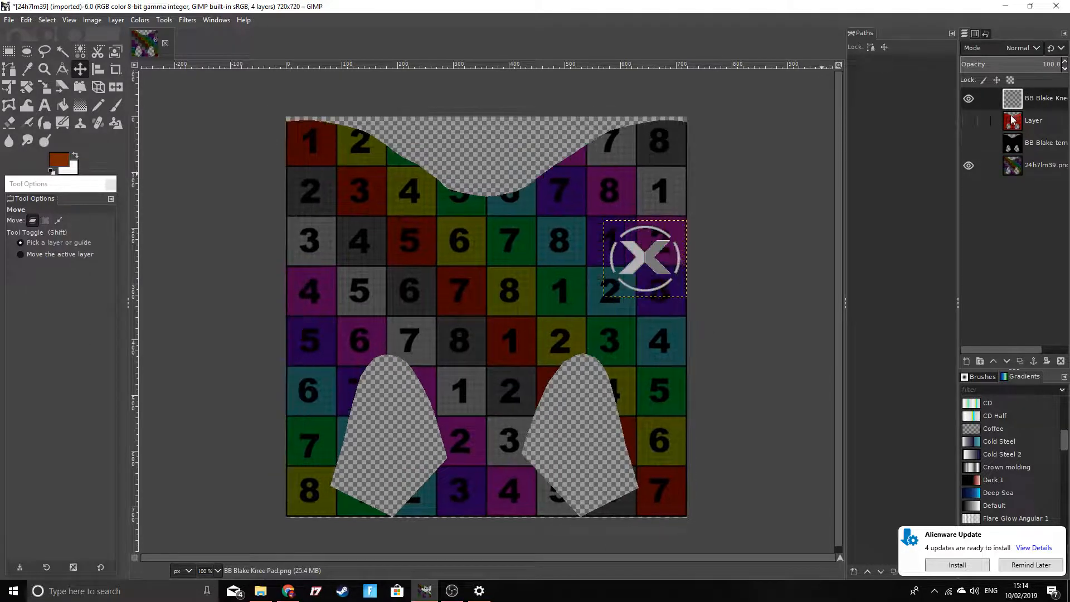
left_click_drag(651, 258, 621, 238)
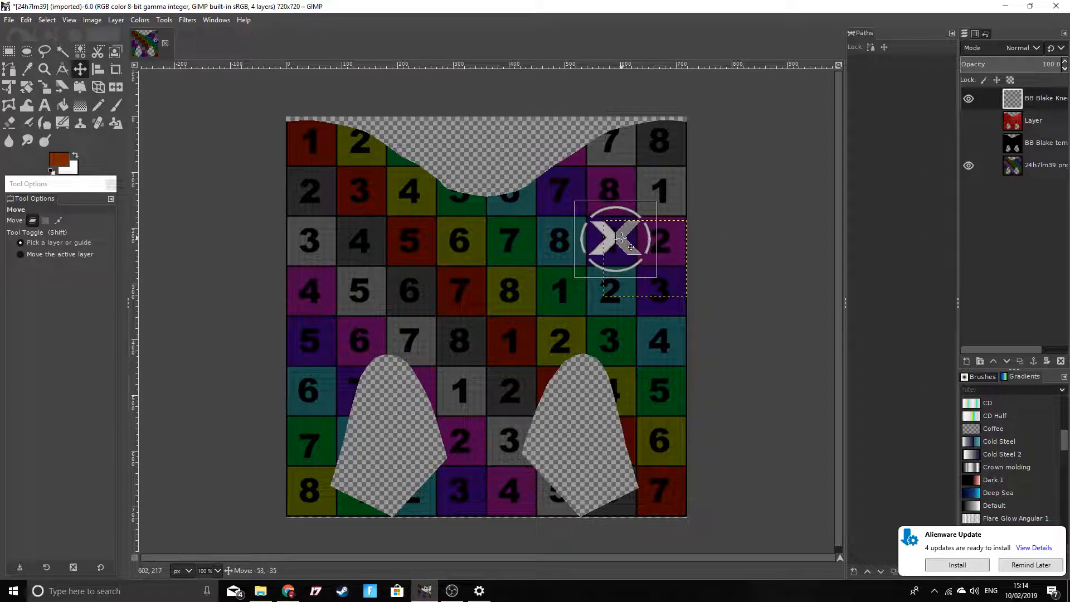
left_click_drag(620, 238, 623, 238)
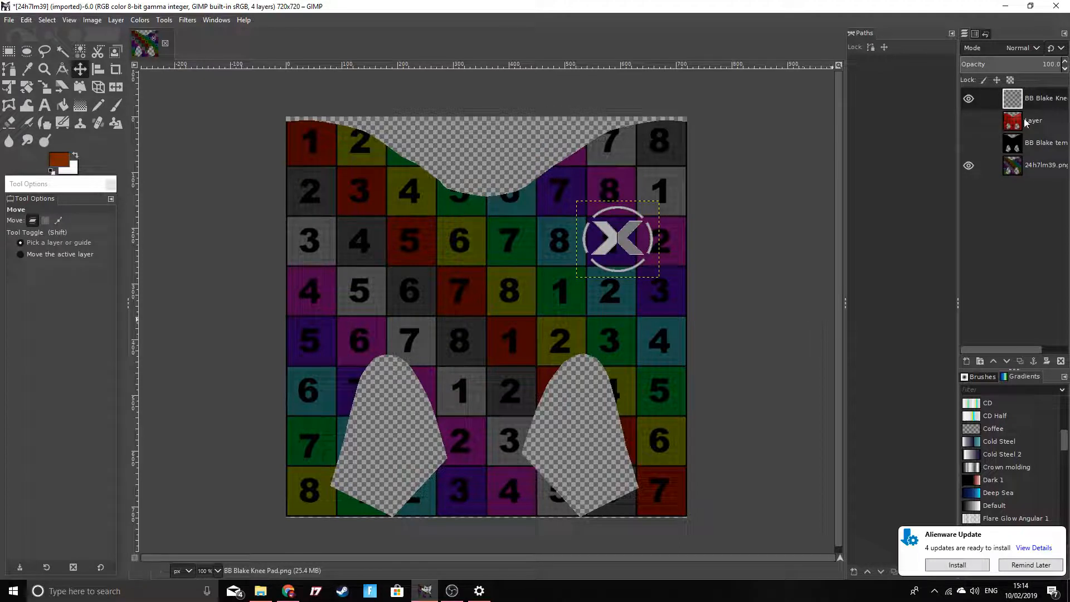
Step: Show the black BB Blake template layer and the red web texture layer over the numbered grid
left_click(974, 148)
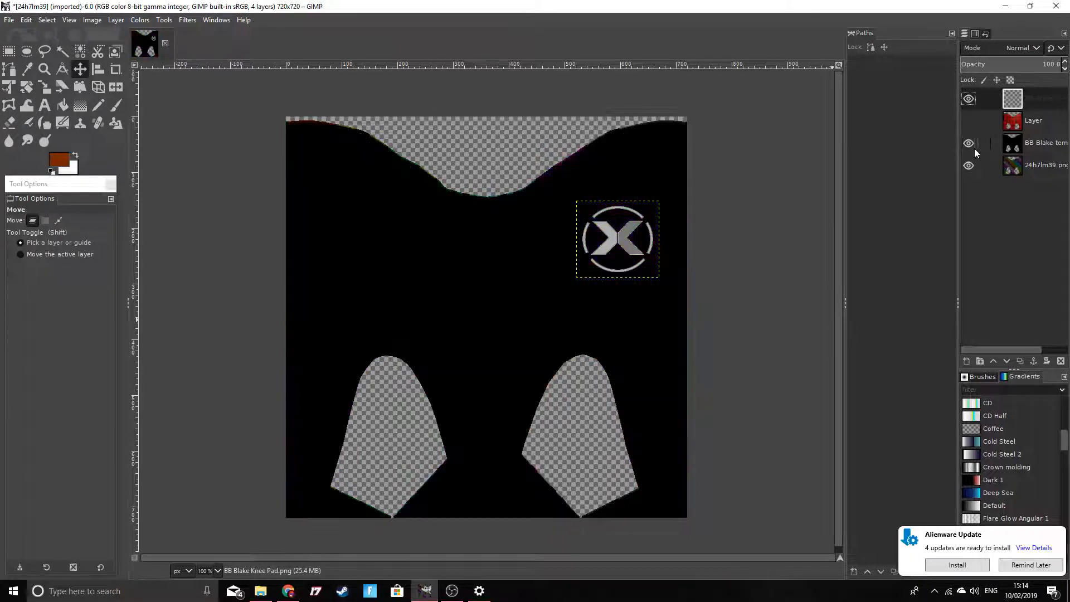
left_click(968, 120)
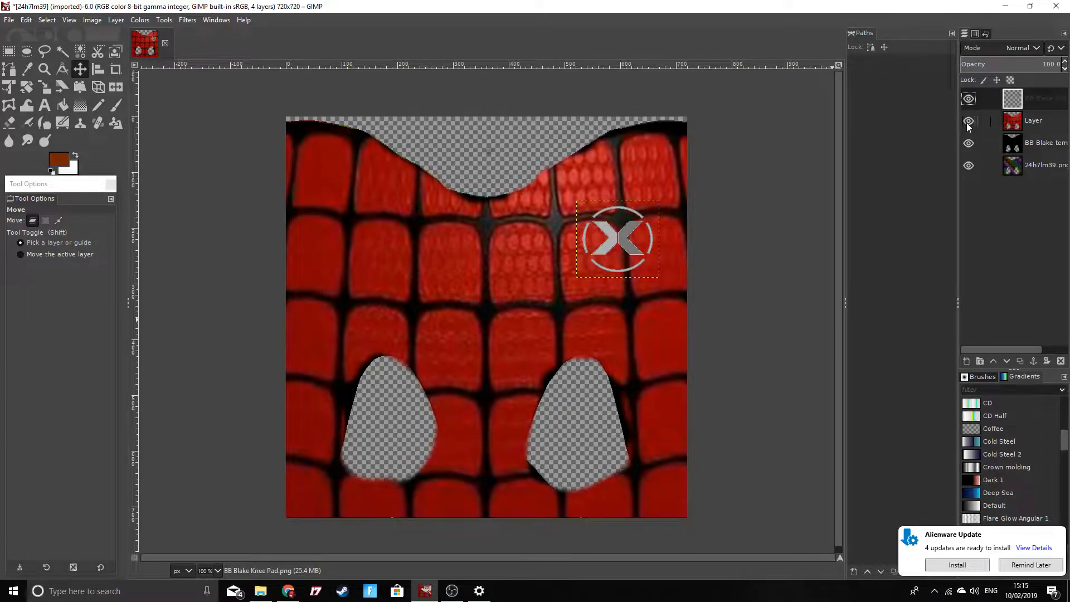
left_click(967, 121)
left_click(967, 122)
Step: Switch to Chrome to view the source image of the red web texture, and return to GIMP
left_click(288, 591)
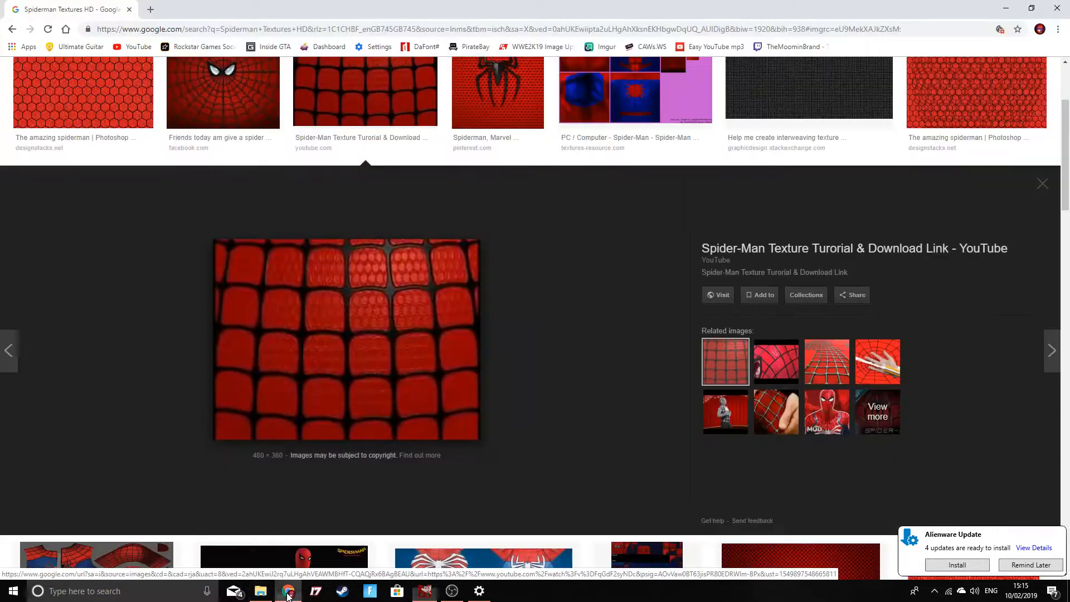
right_click(317, 346)
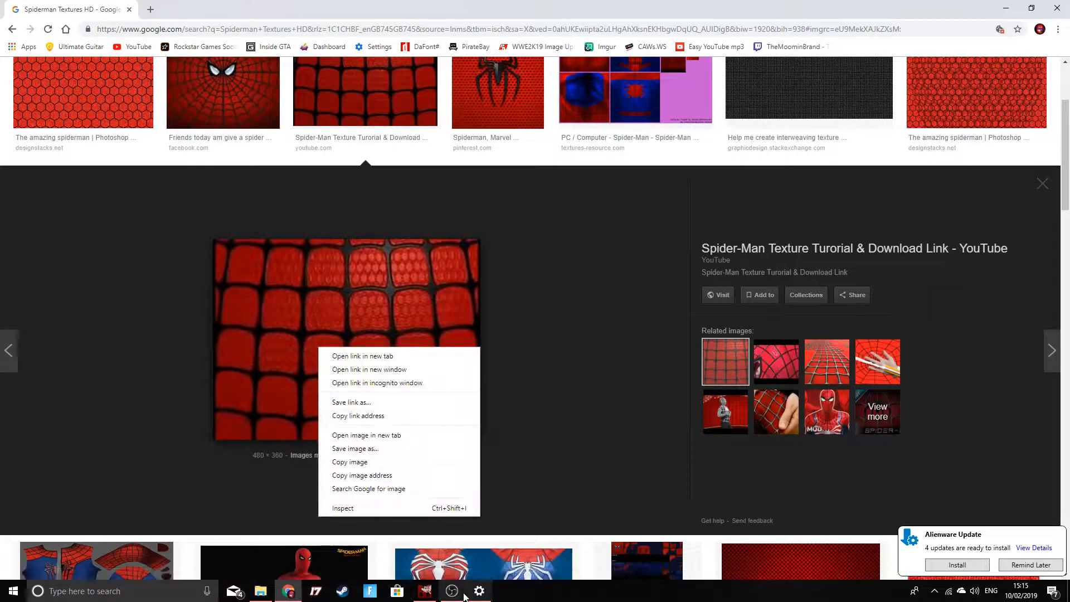
left_click(425, 592)
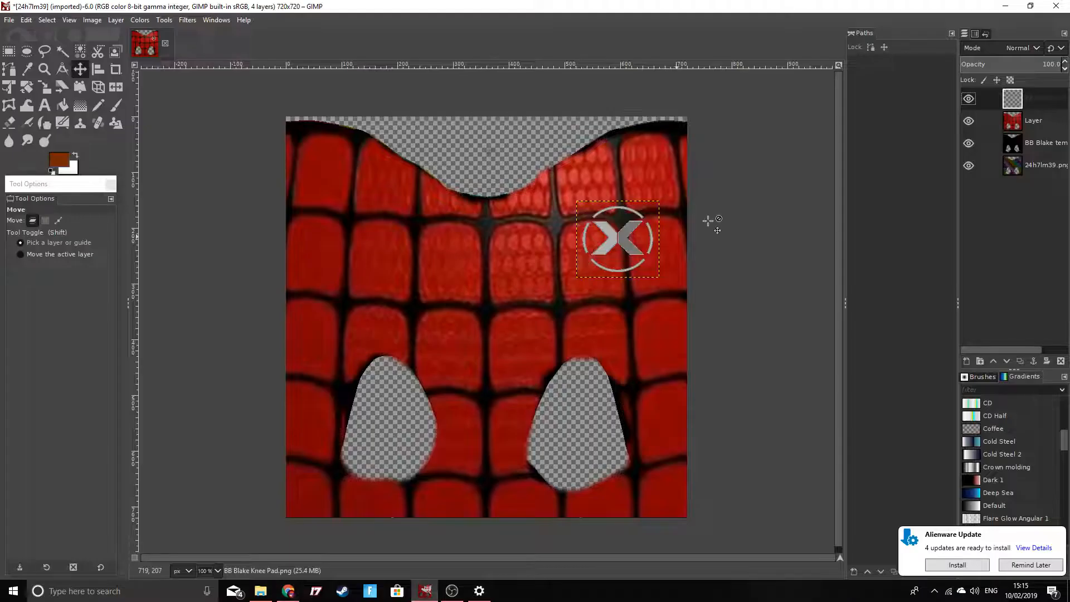
Step: Hide the red web texture layer and compare the logo's position on the grid, leaving the black BB Blake template shown
left_click(968, 121)
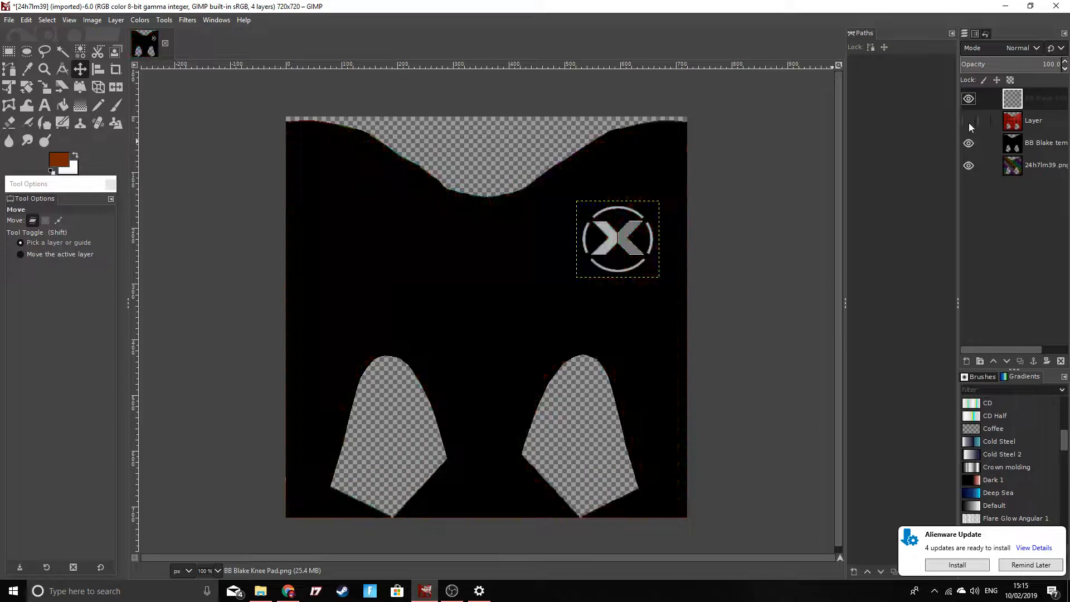
left_click(968, 121)
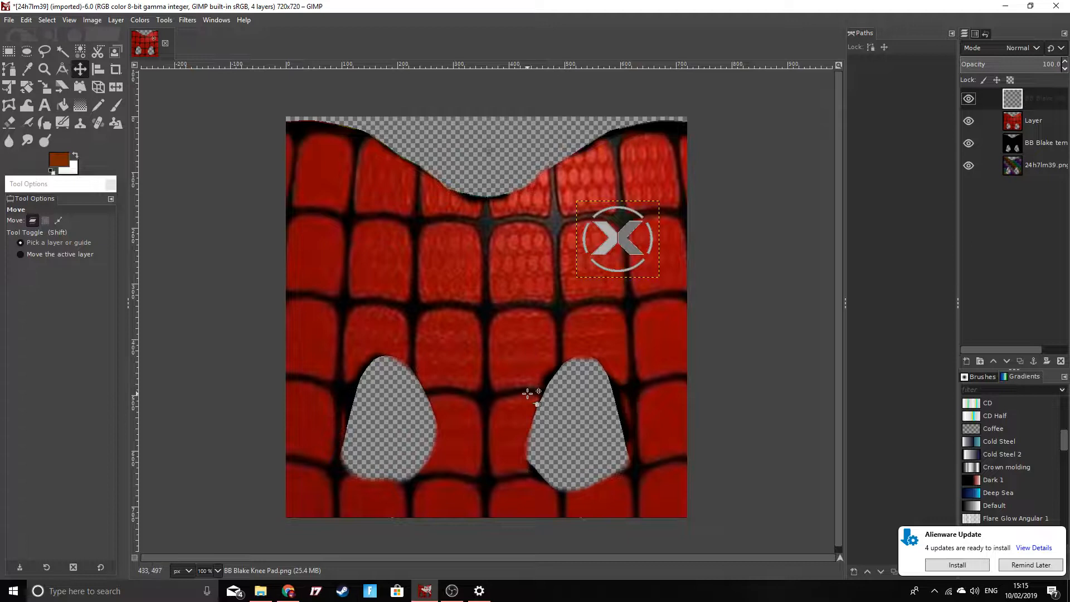
left_click(969, 143)
left_click(969, 121)
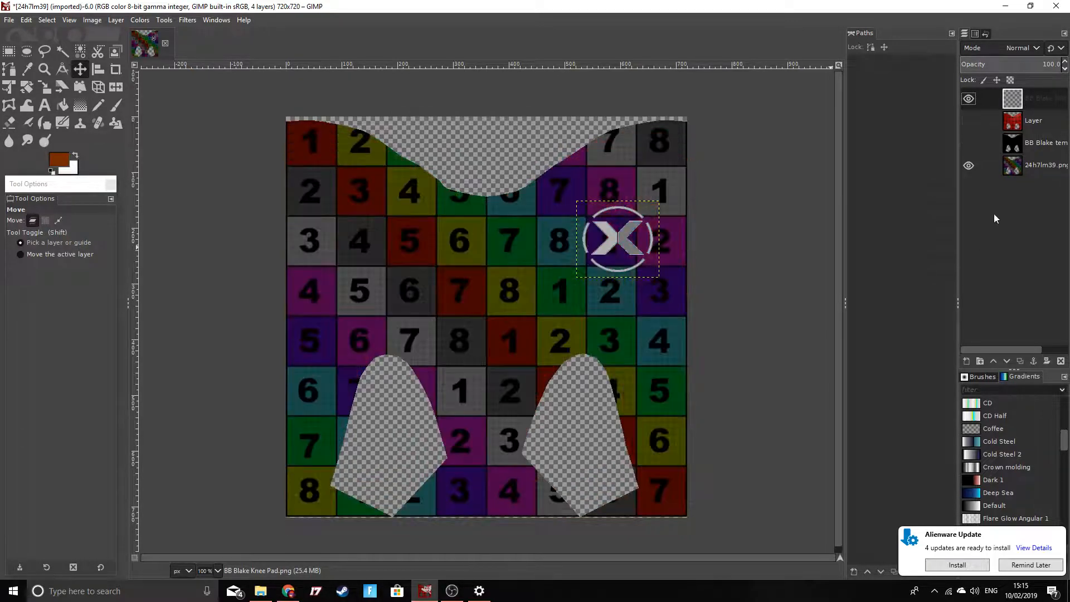
left_click(969, 146)
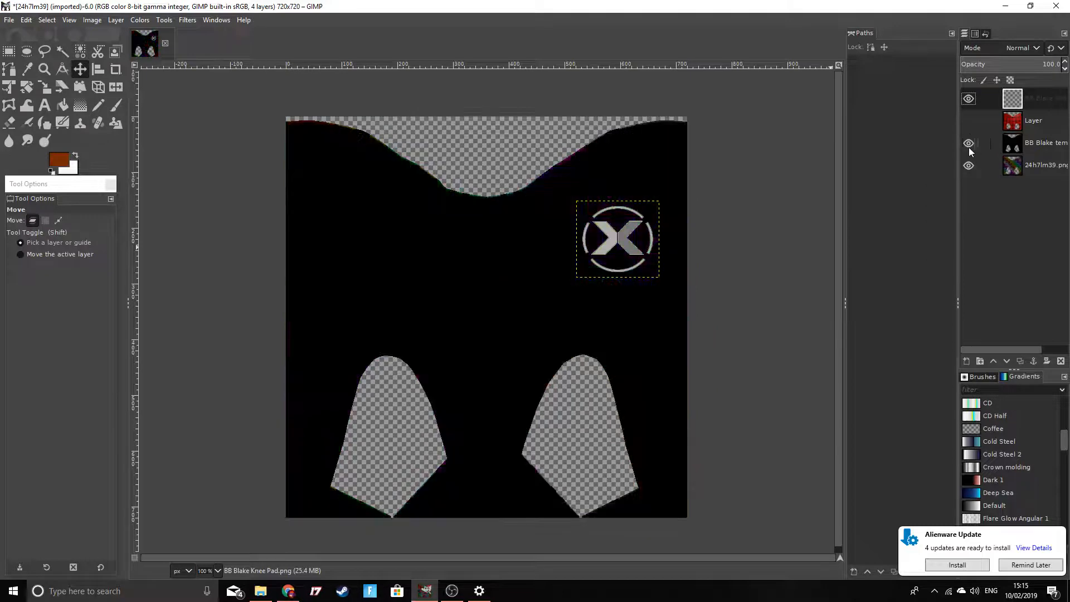
left_click(968, 147)
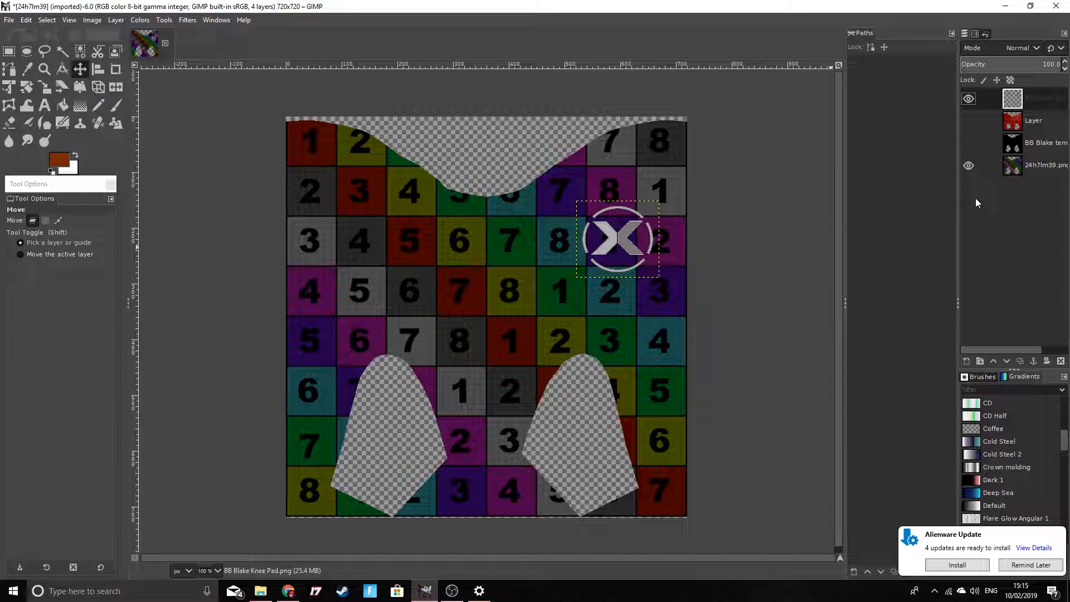
left_click(968, 145)
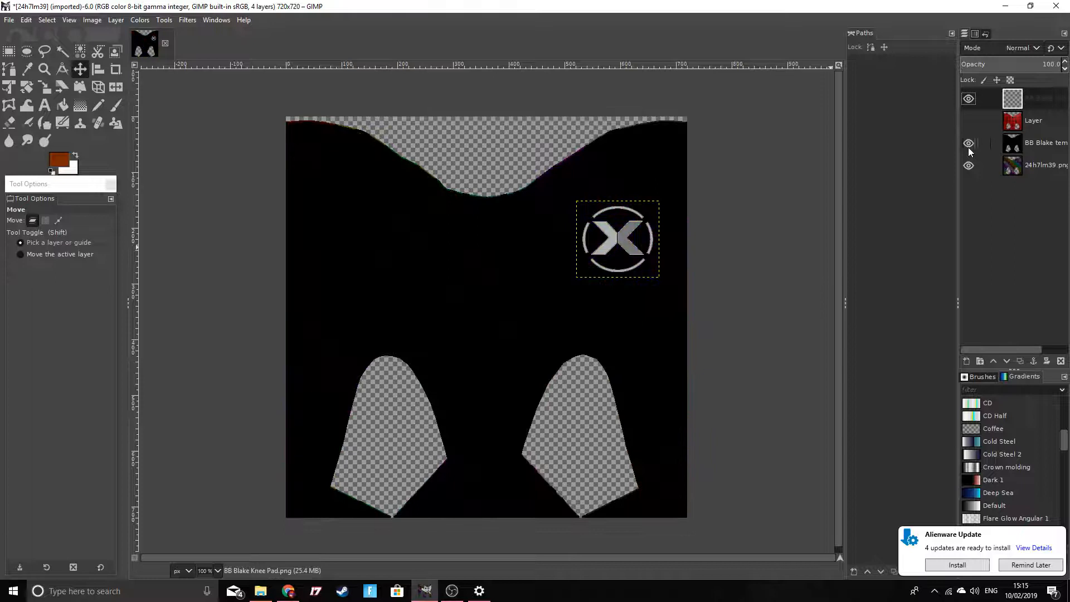
Step: Switch to Chrome and browse the Spiderman Textures HD image results, previewing several red and blue suit textures
left_click(287, 590)
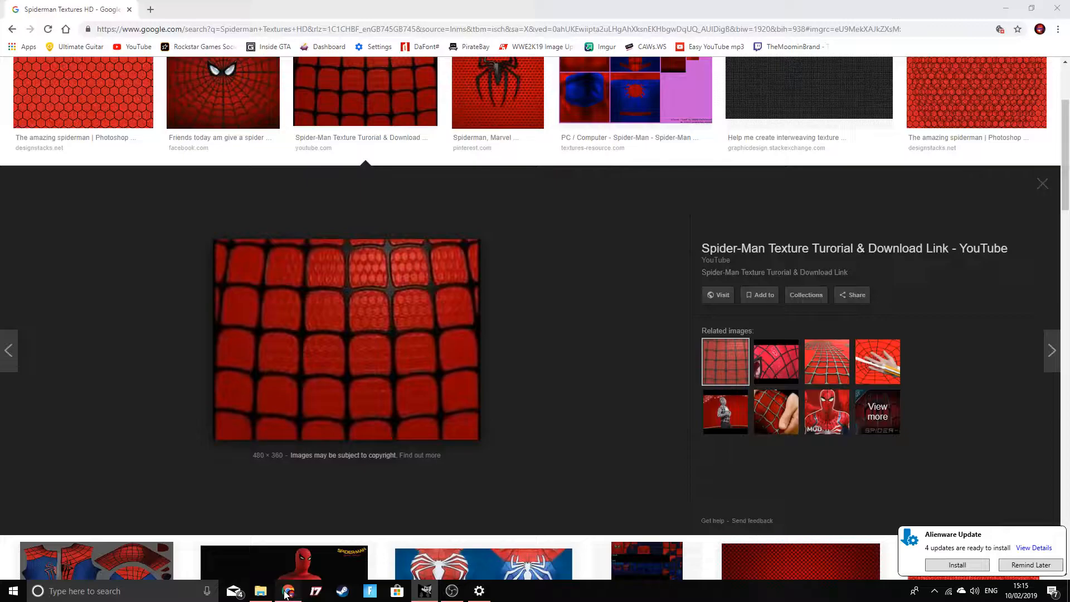
scroll(286, 336, "up", 3)
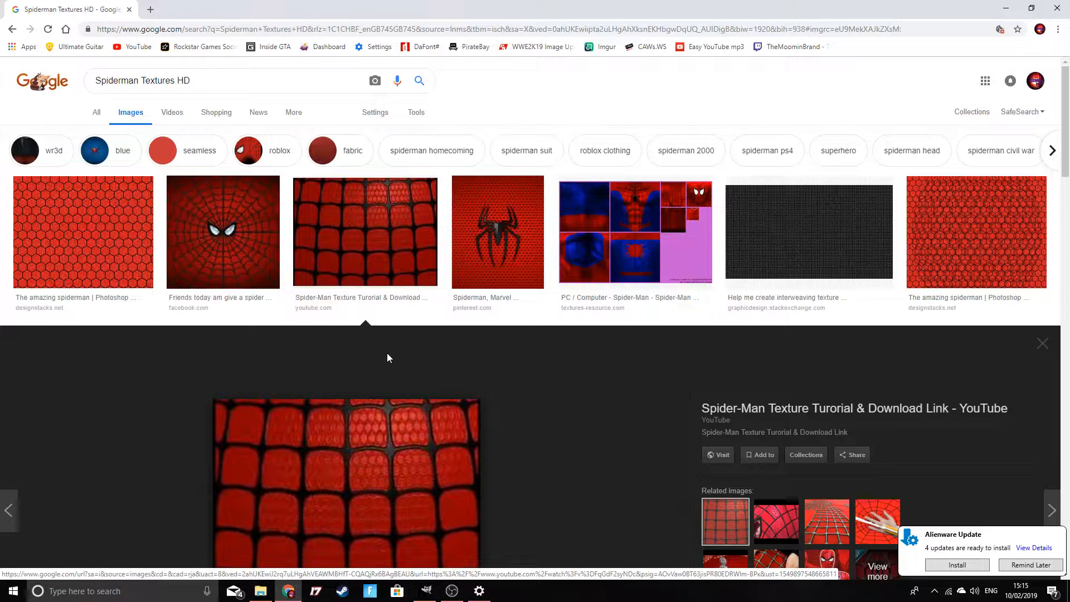
scroll(388, 358, "down", 9)
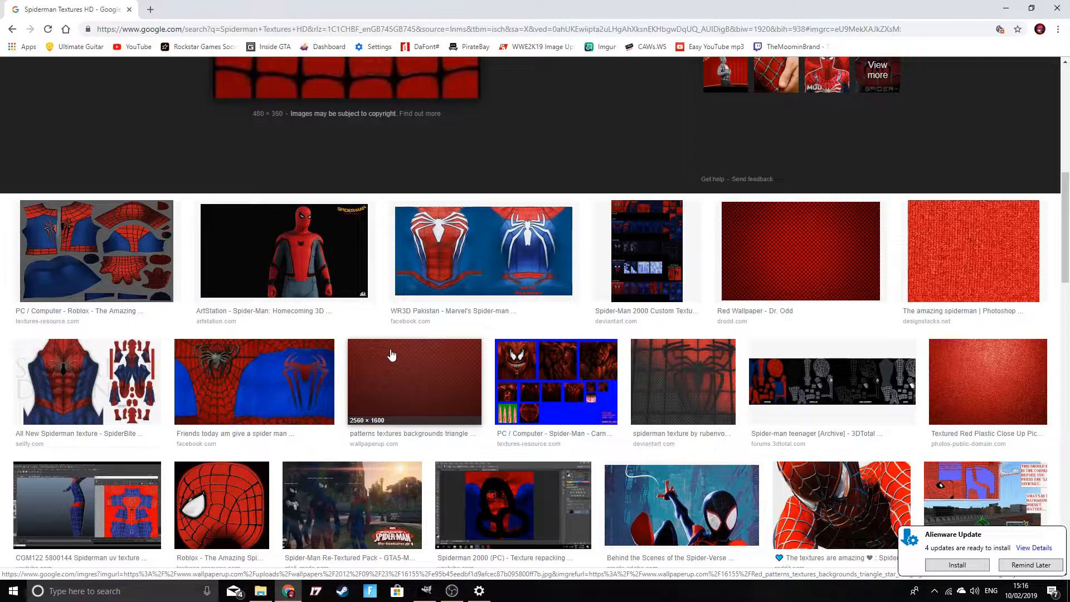
left_click(435, 254)
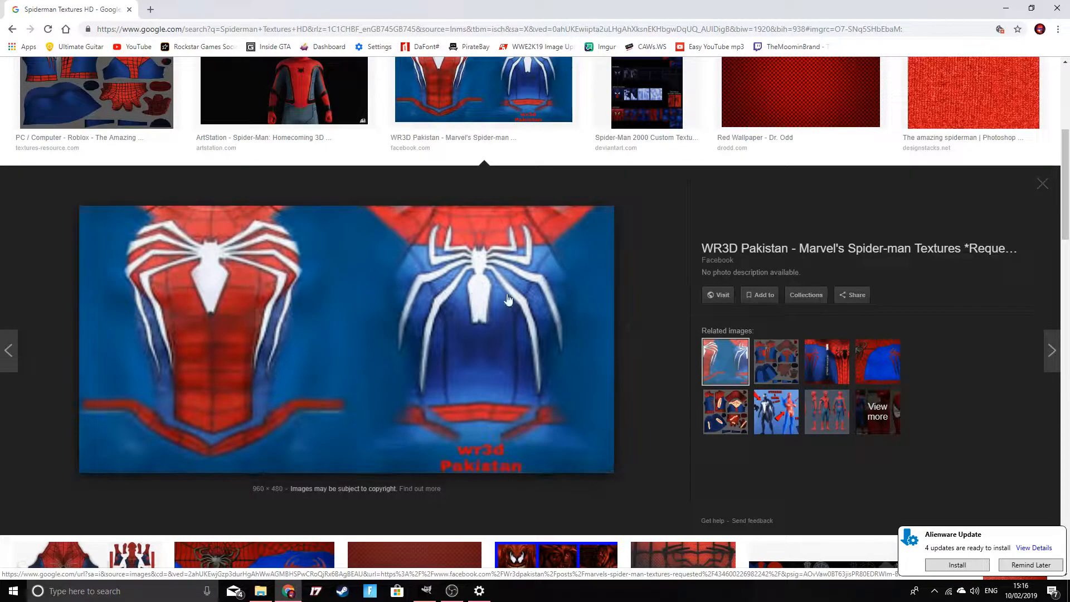
left_click(766, 358)
left_click(851, 371)
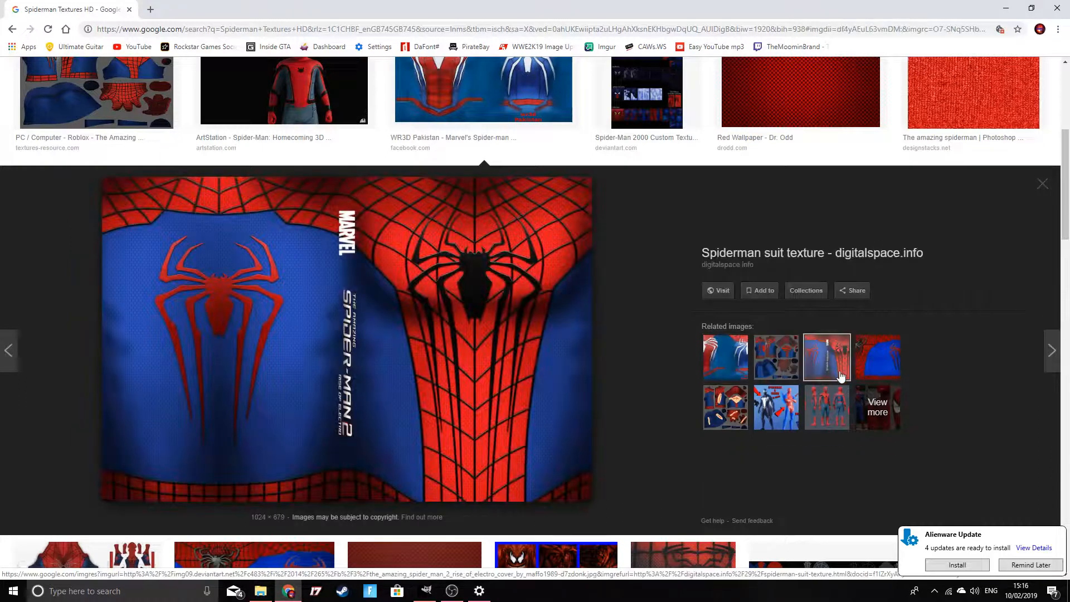
left_click(874, 372)
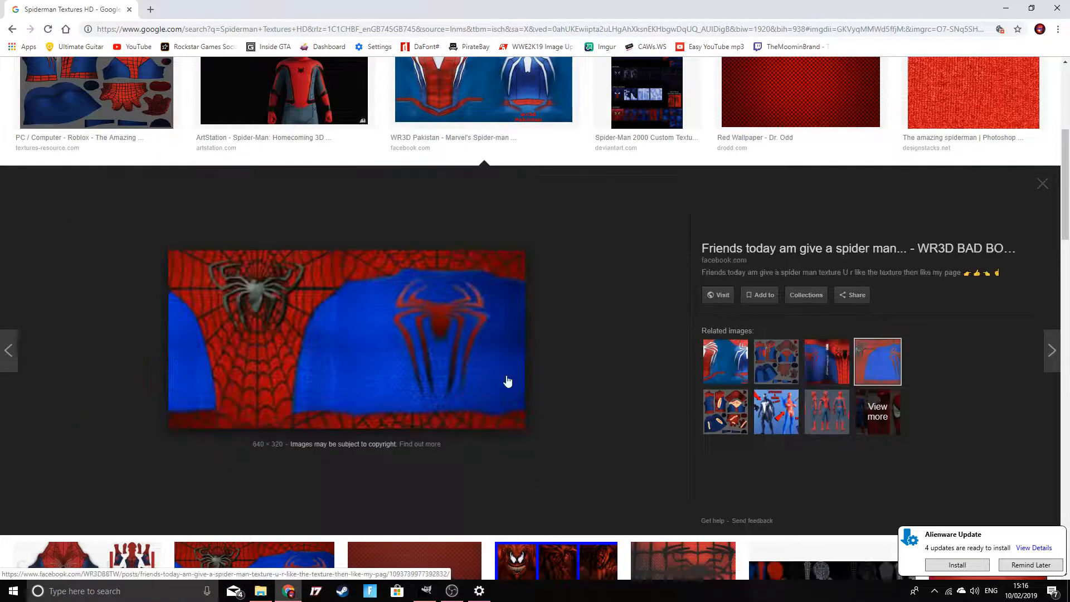
Step: Preview the red hexagon-pattern texture from the image results and copy the image
scroll(447, 352, "up", 5)
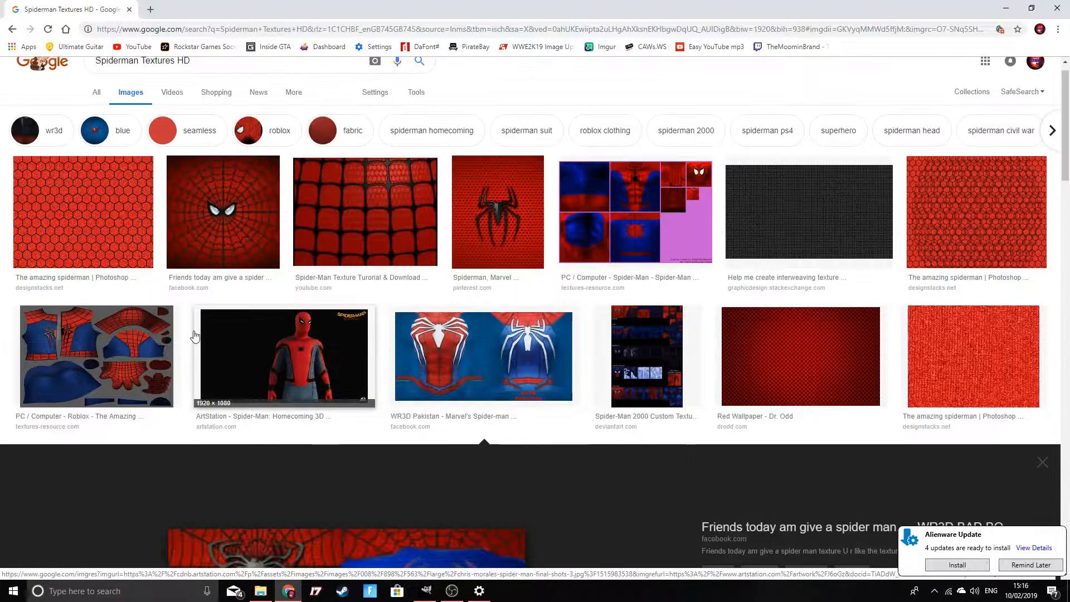
left_click(98, 241)
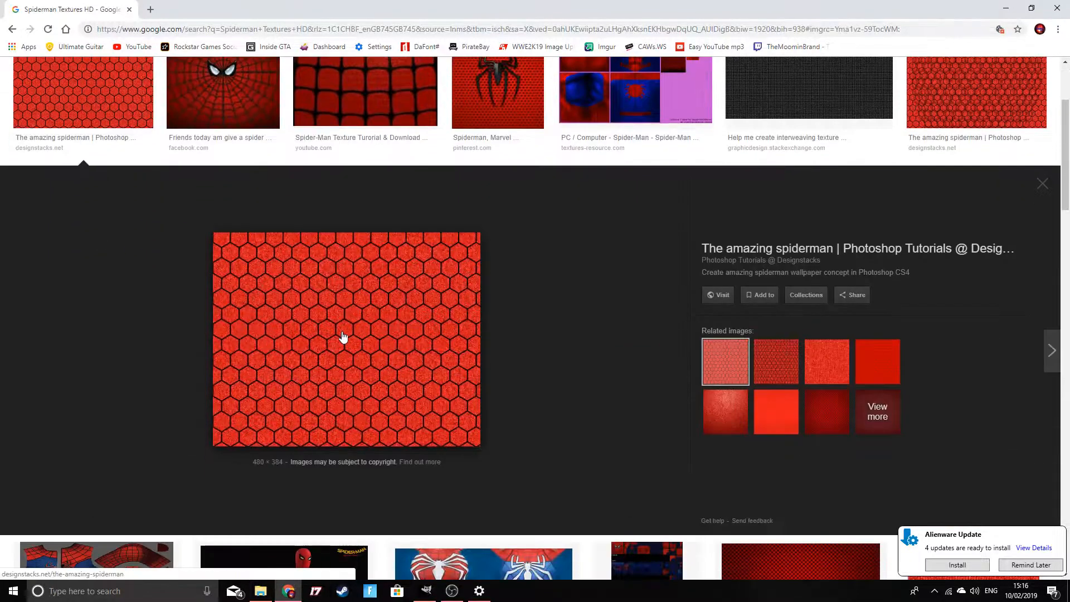
right_click(342, 332)
left_click(400, 446)
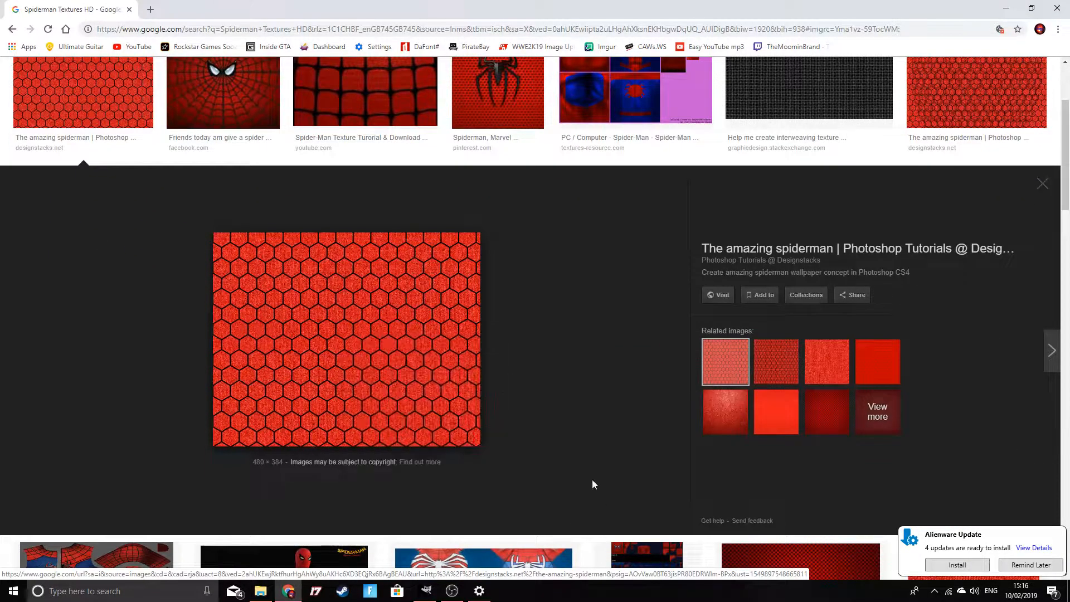
Step: Preview the related red textures and copy the Red 4K Wallpaper 2018 leather-like image
left_click(716, 434)
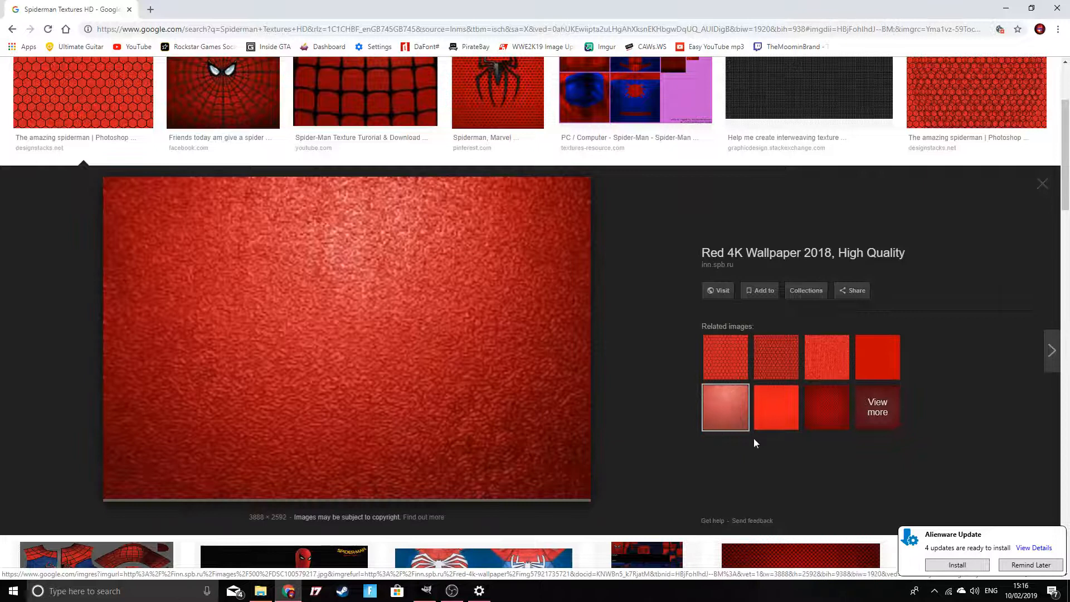
left_click(826, 430)
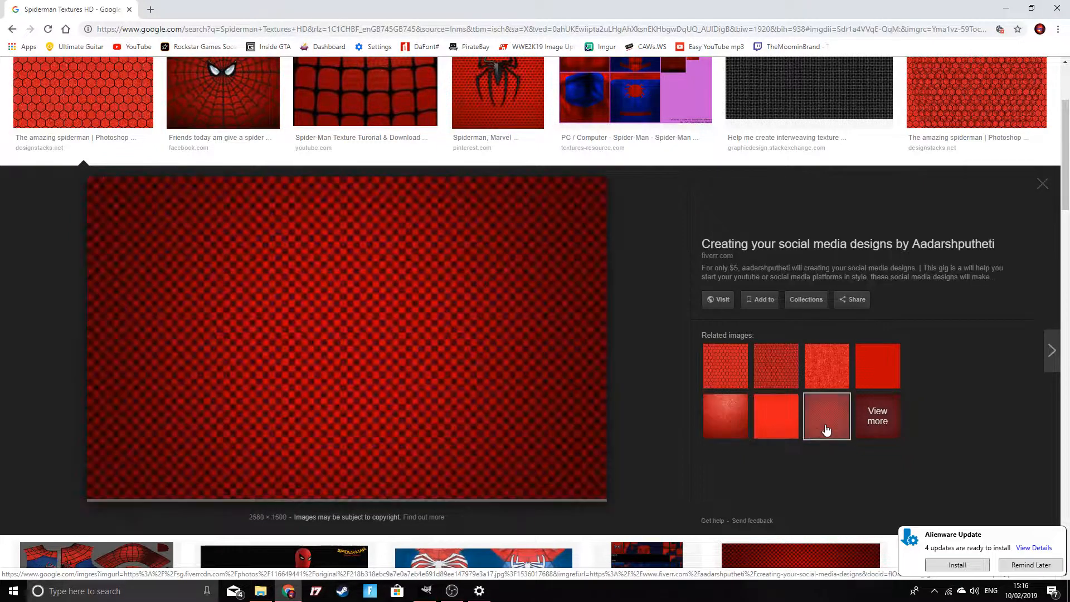
left_click(738, 434)
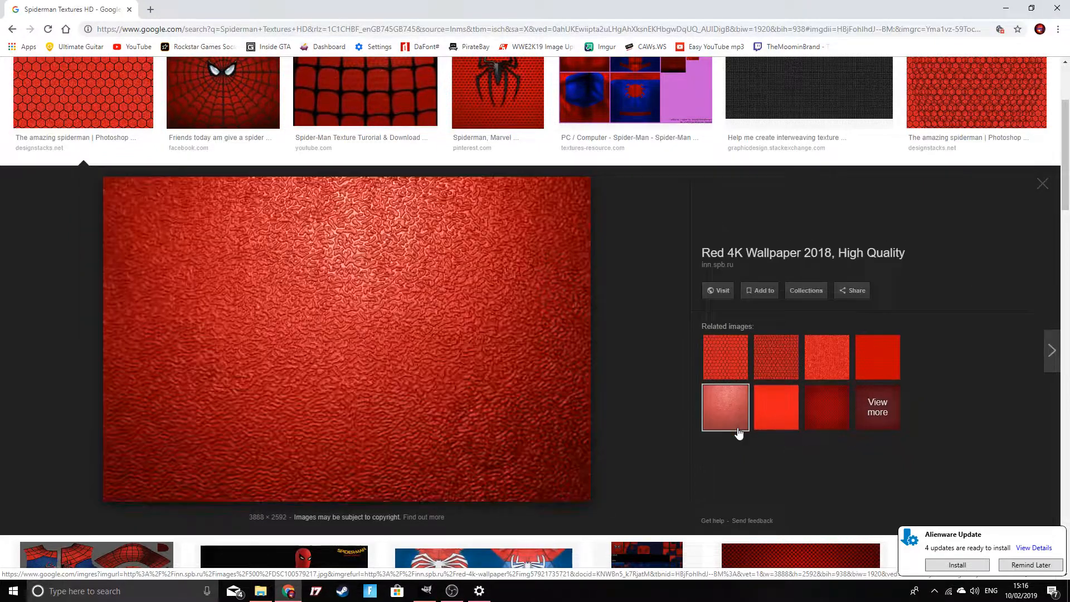
right_click(313, 341)
left_click(362, 455)
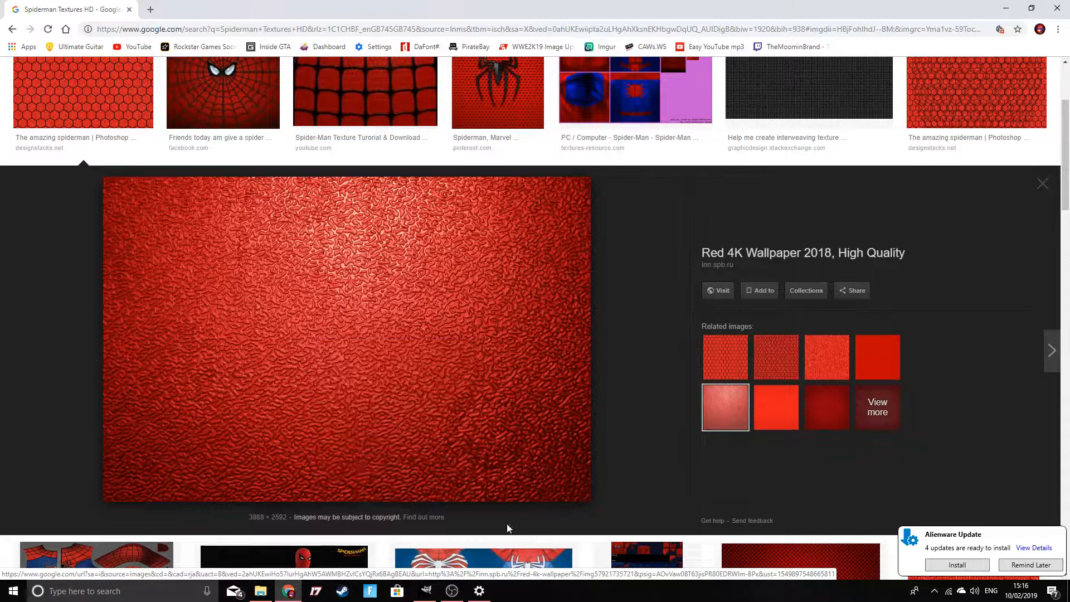
Step: Return to GIMP and delete the red web texture layer
left_click(425, 590)
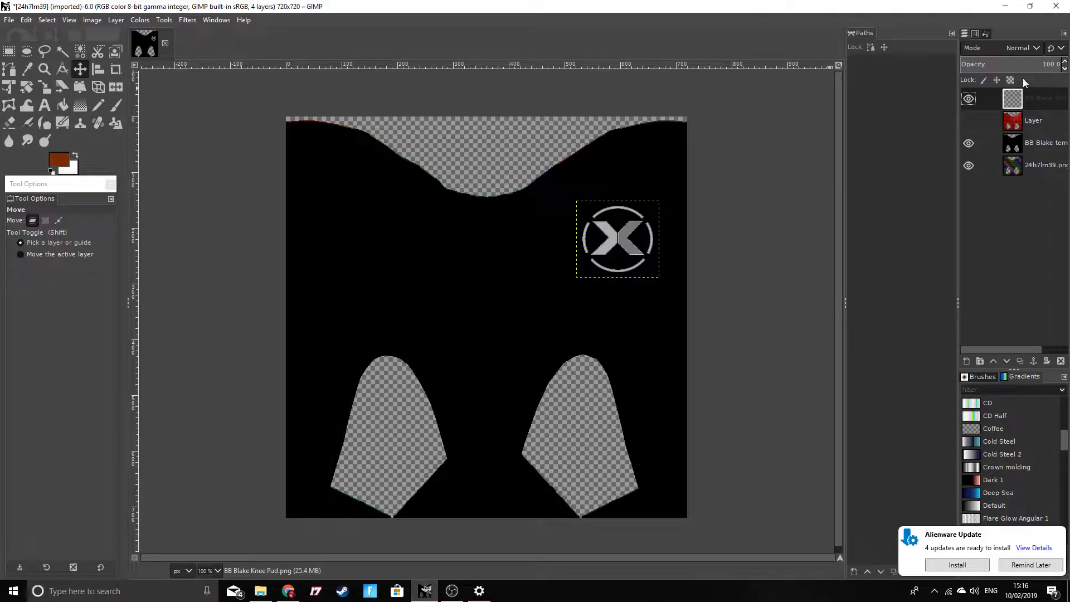
left_click(1039, 122)
left_click(968, 121)
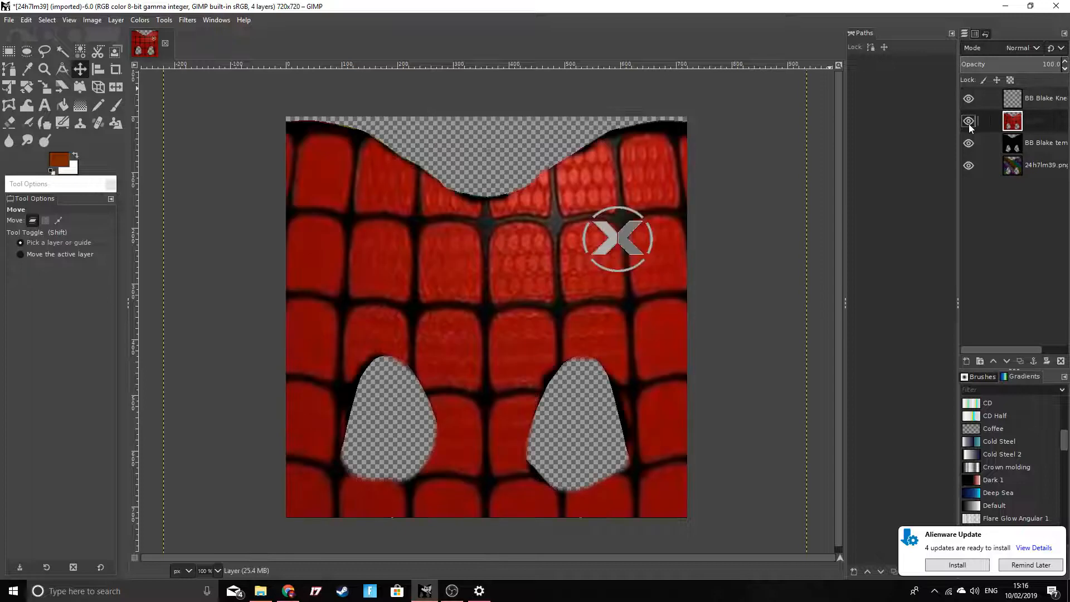
right_click(1041, 125)
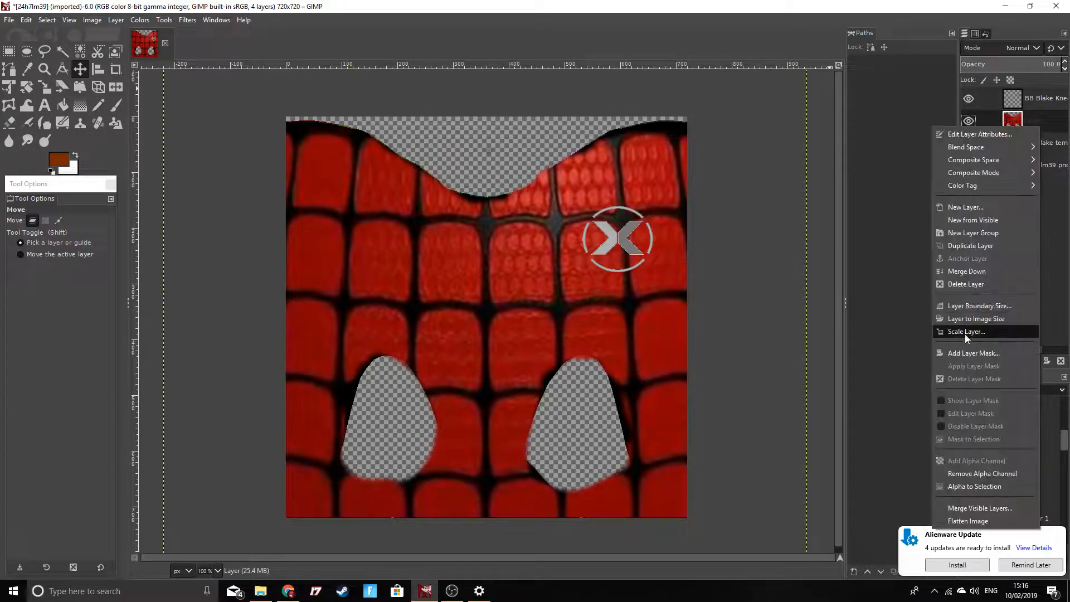
left_click(964, 285)
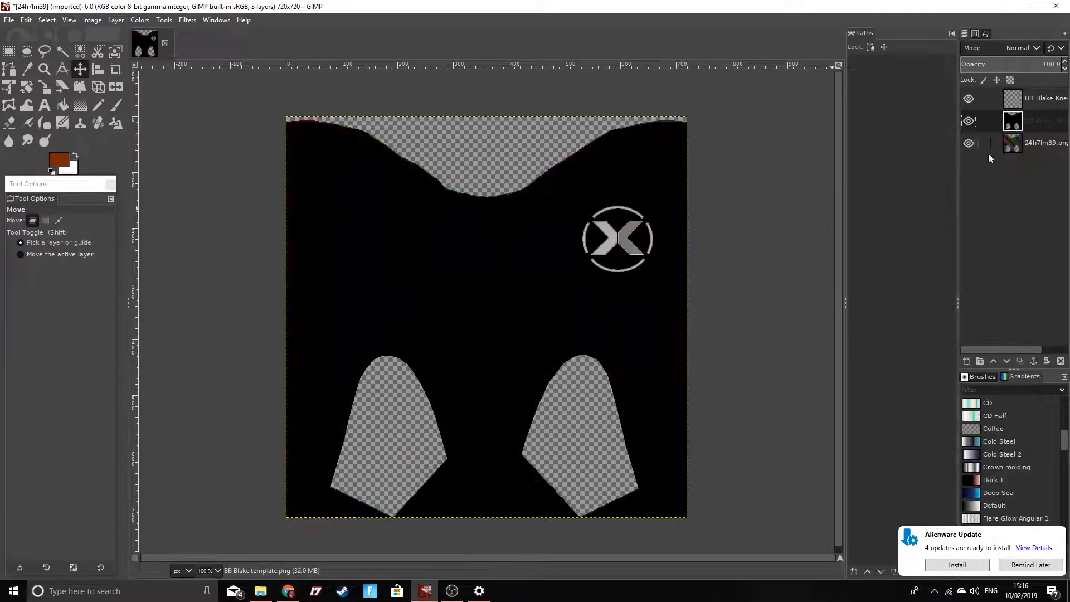
Step: Create a transparent 720 x 720 px layer and place it between the BB Blake Knee Pad logo and the BB Blake template
left_click(1033, 99)
left_click(967, 361)
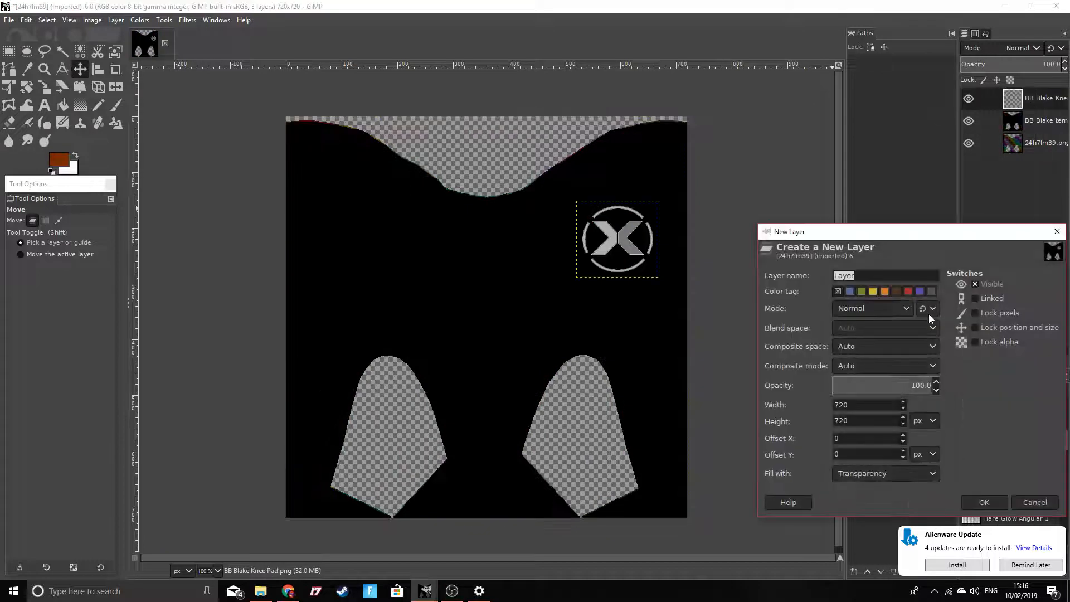
left_click(990, 510)
left_click_drag(1045, 104, 1028, 128)
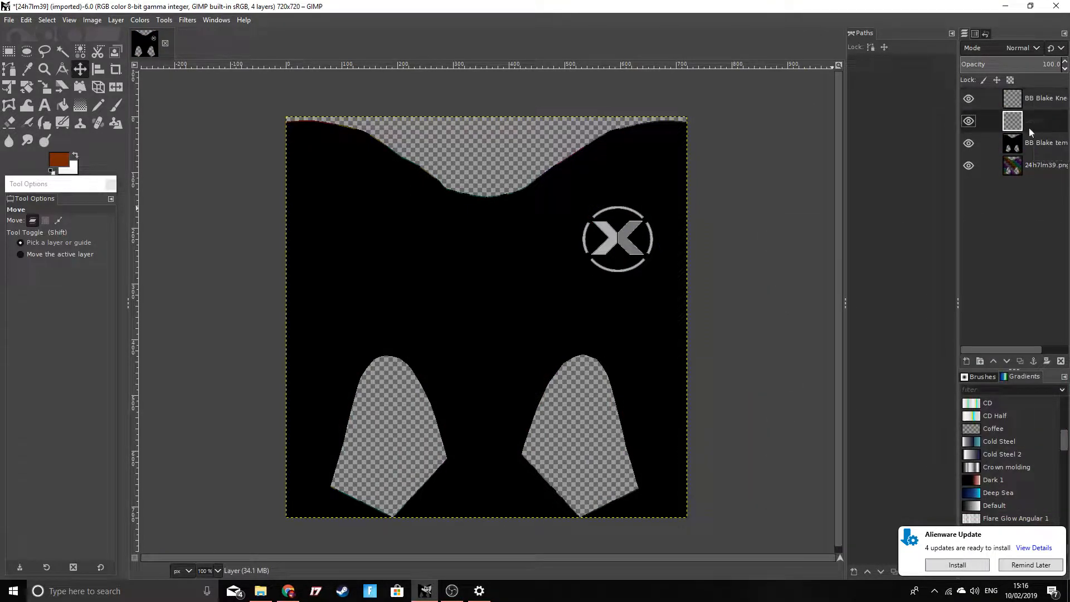
Step: Paste the copied red leather-like texture and anchor it onto the empty layer above the BB Blake template
left_click(26, 19)
left_click(26, 19)
left_click(25, 20)
left_click(56, 135)
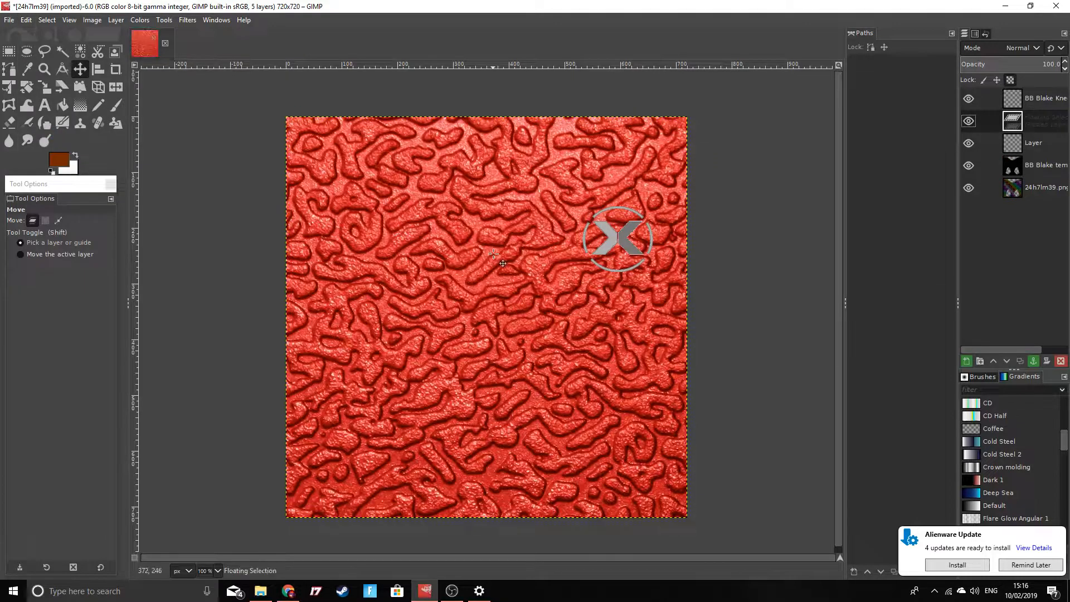
right_click(1038, 122)
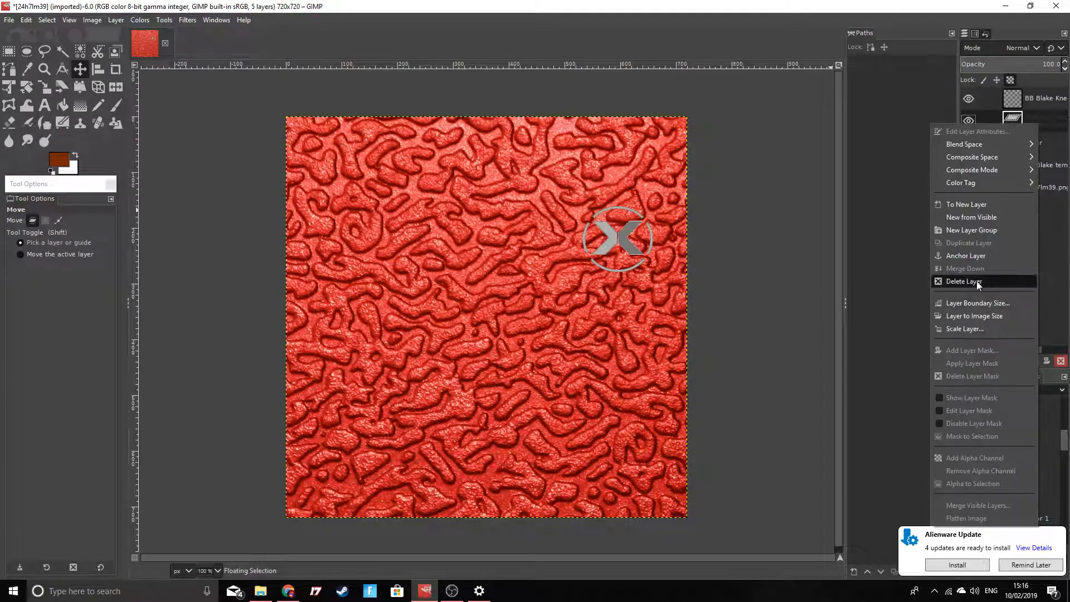
left_click(978, 261)
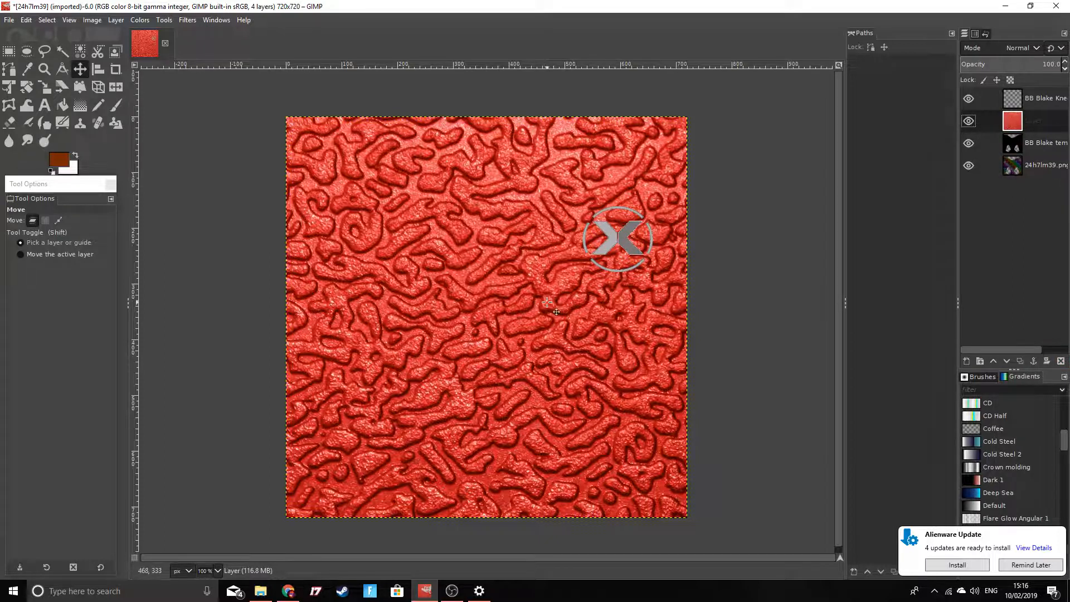
Step: Toggle the red texture layer's visibility to compare it with the black template, leaving the texture hidden
left_click(969, 121)
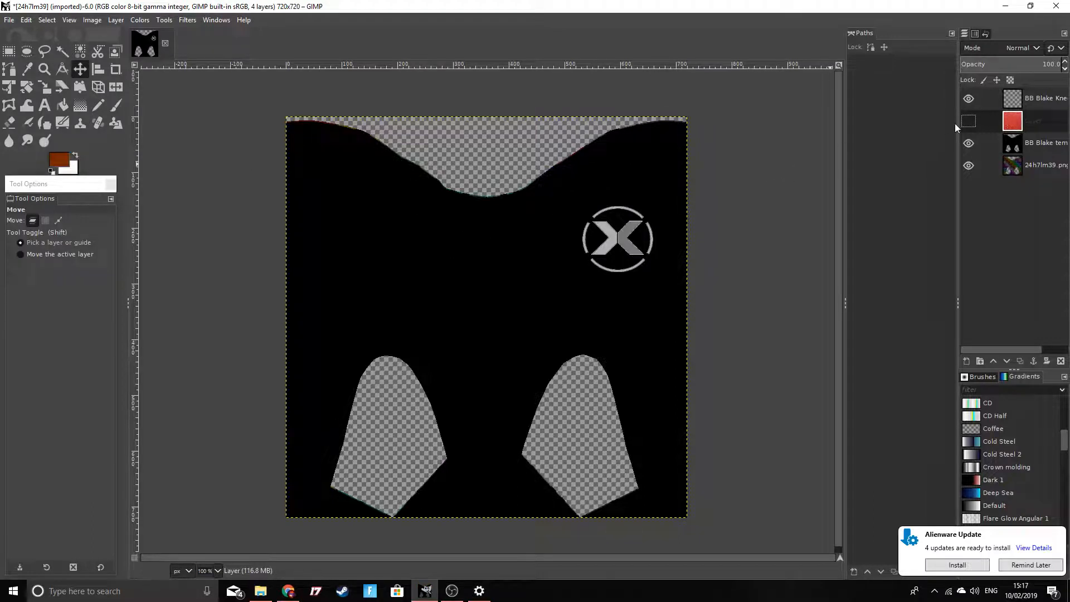
left_click(969, 123)
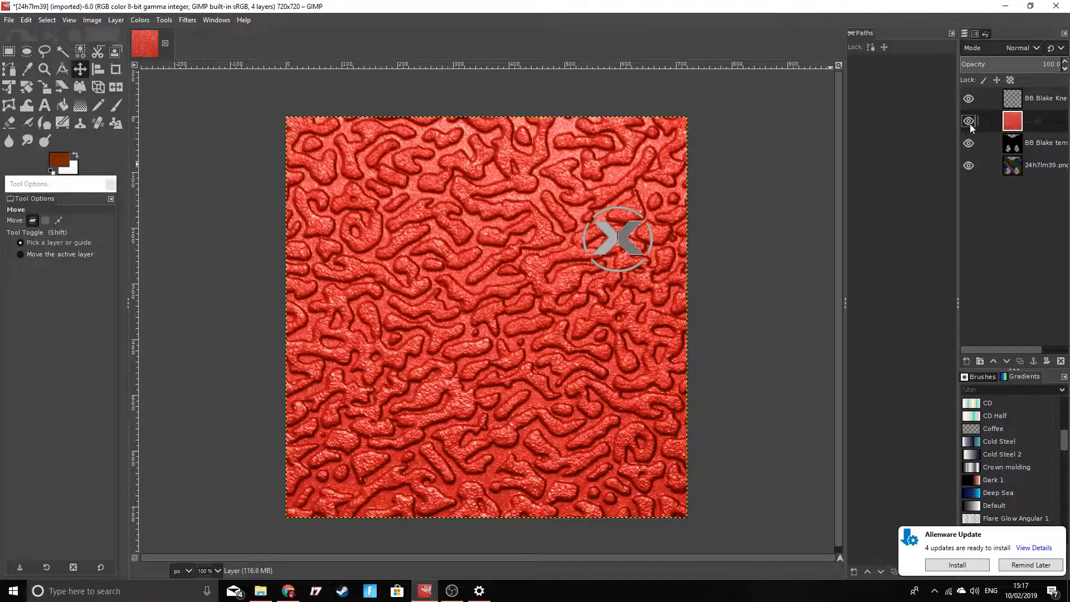
left_click(969, 124)
left_click(969, 124)
left_click(970, 124)
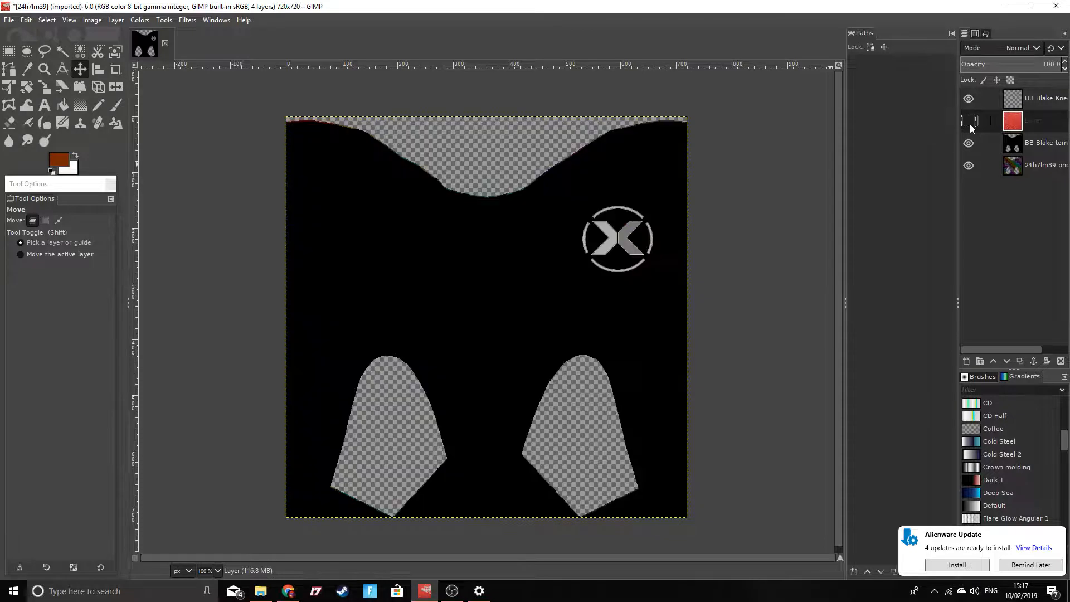
left_click(969, 124)
left_click(969, 123)
Step: Add a vertical guide by percent through the horizontal centre of the image
left_click(92, 21)
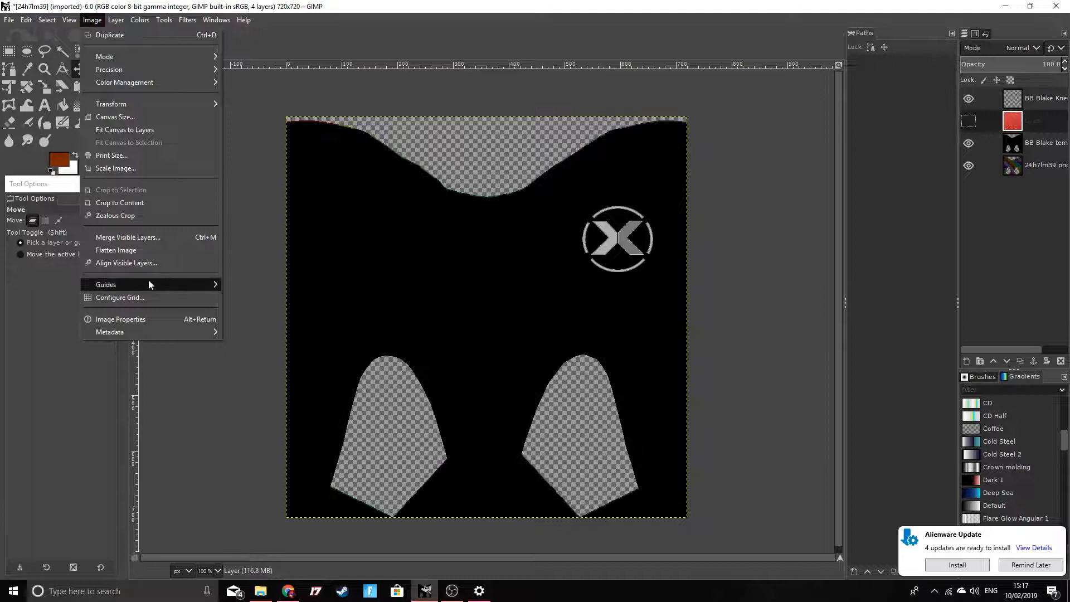
mouse_move(205, 282)
left_click(267, 285)
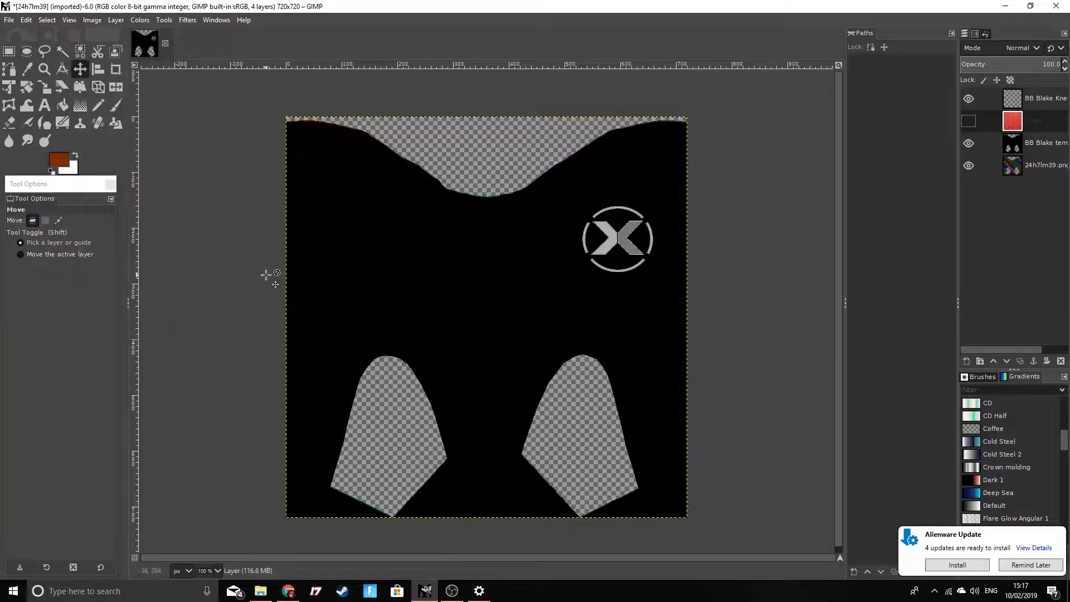
left_click(539, 283)
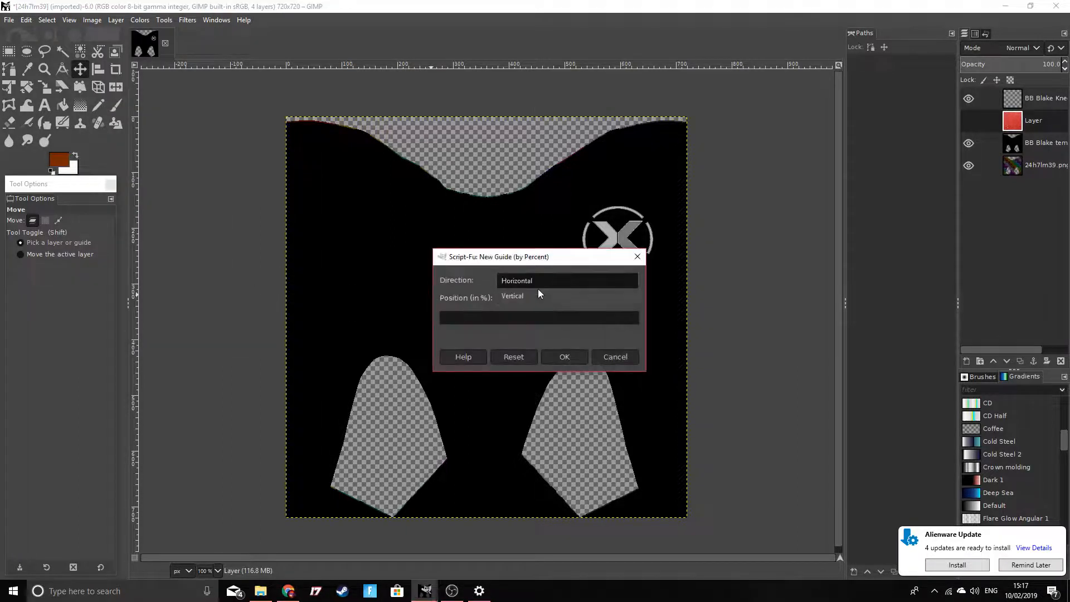
left_click(537, 293)
left_click(564, 356)
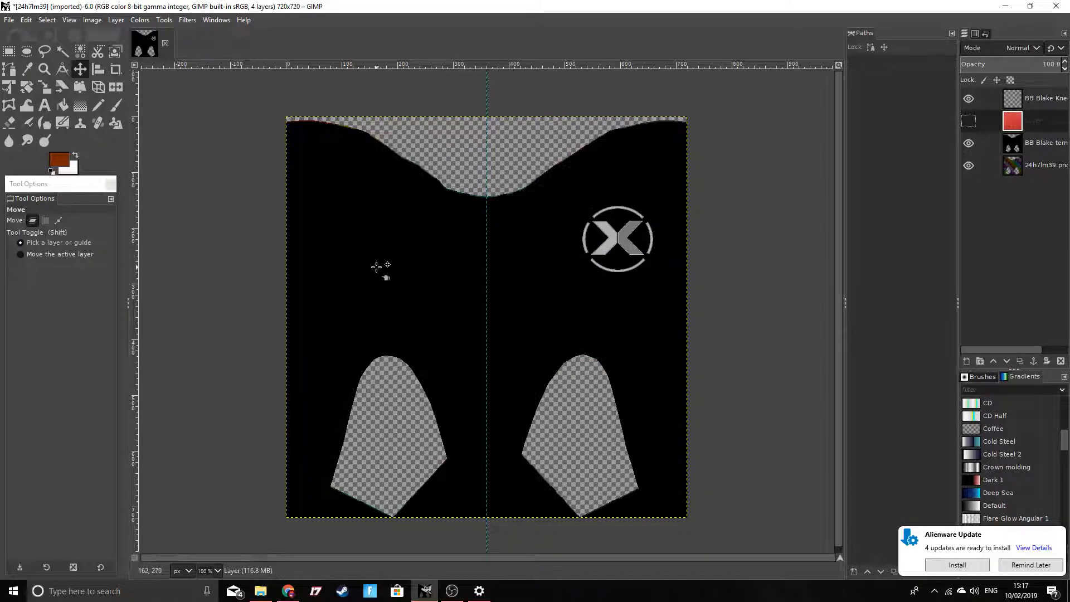
Step: Temporarily hide the BB Blake template layer to examine the centre guide against the numbered grid
left_click(968, 143)
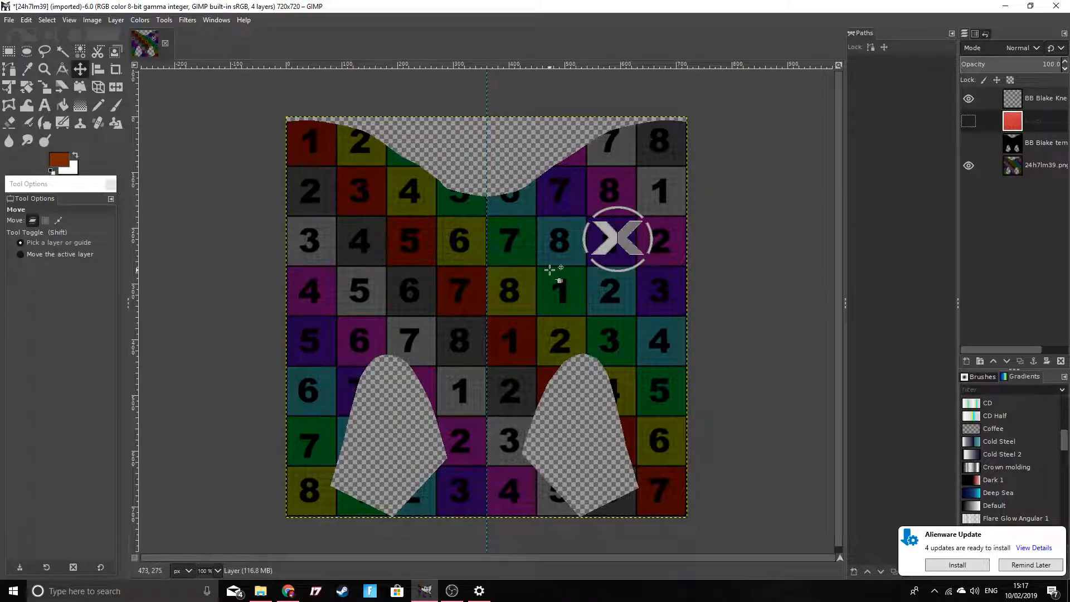
left_click(967, 143)
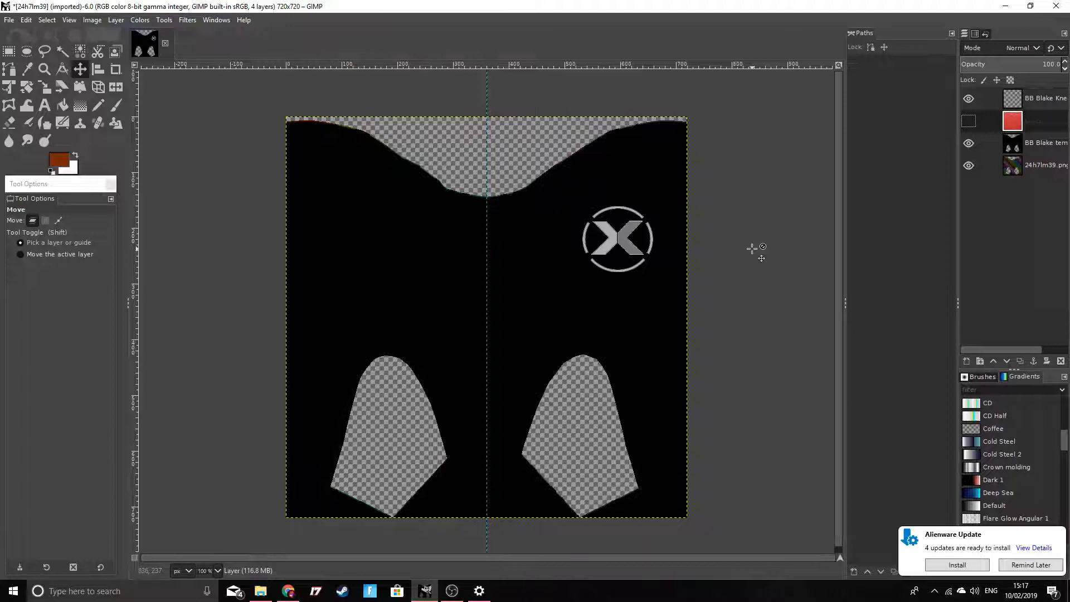
Step: Toggle the red texture layer on and off to compare the designs, leaving the texture shown
left_click(968, 121)
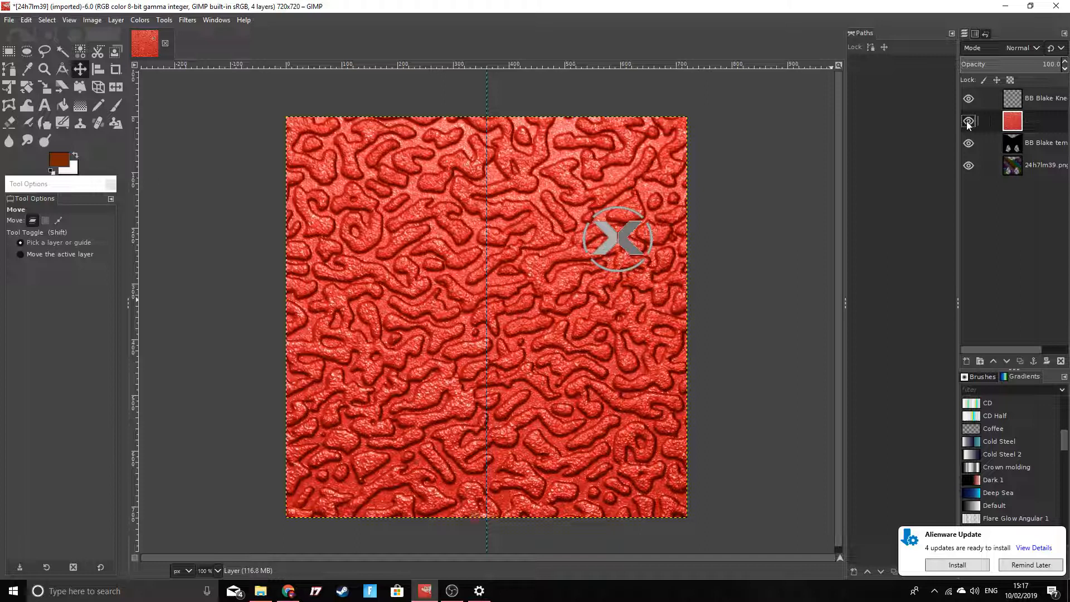
left_click(967, 121)
left_click(968, 121)
left_click(968, 121)
left_click(968, 122)
left_click(968, 122)
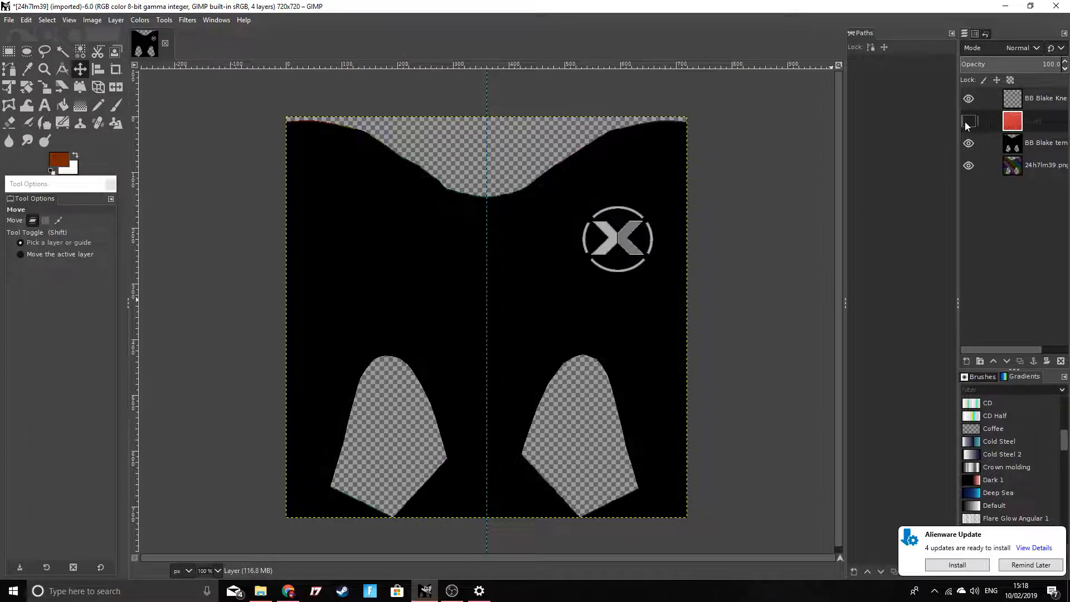
left_click(969, 121)
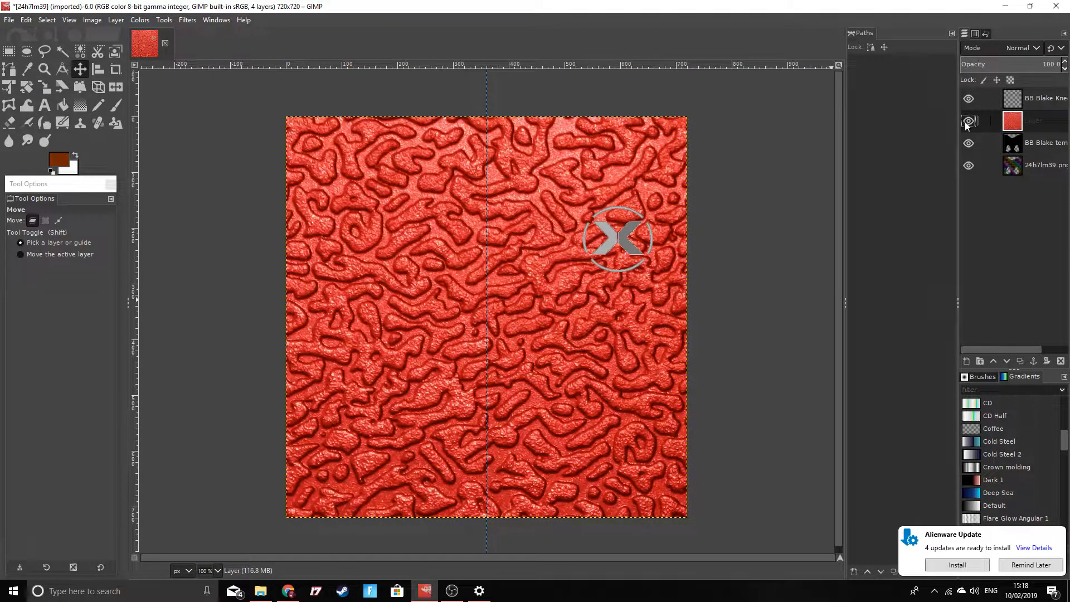
left_click(452, 590)
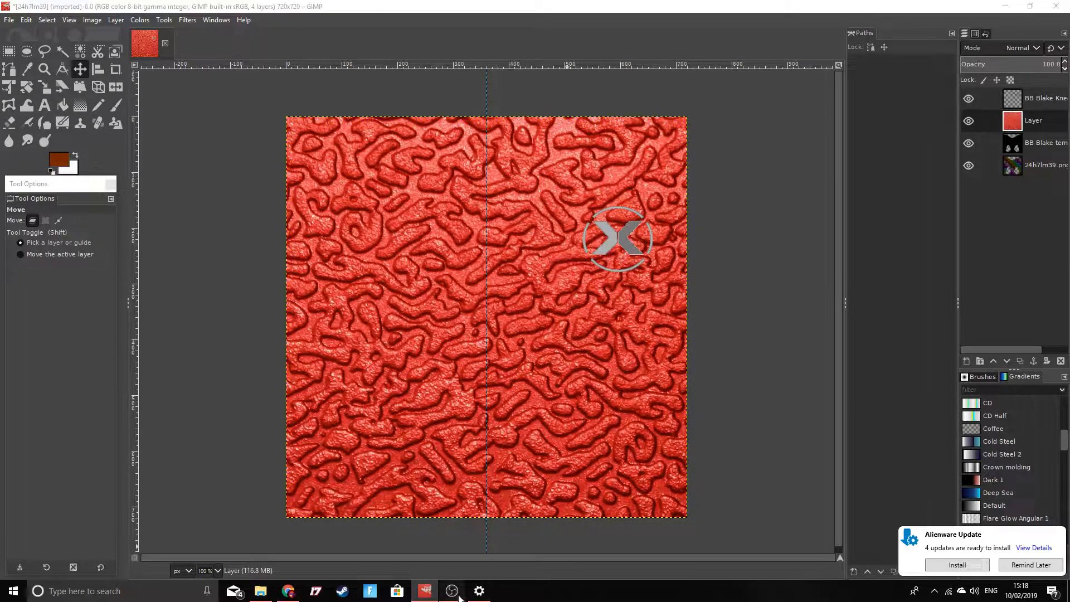
left_click(426, 593)
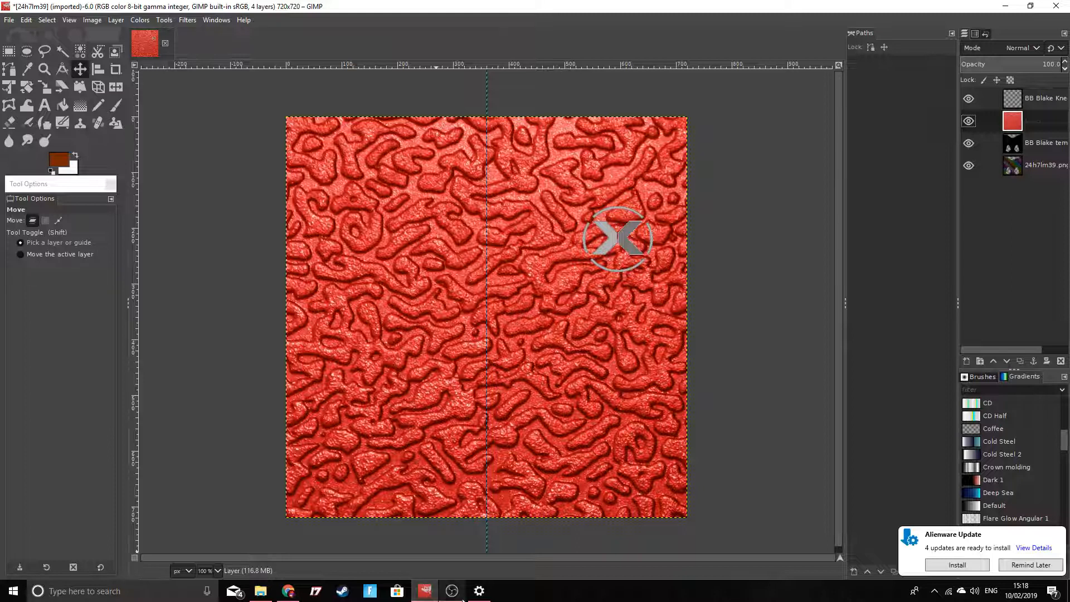
left_click(452, 590)
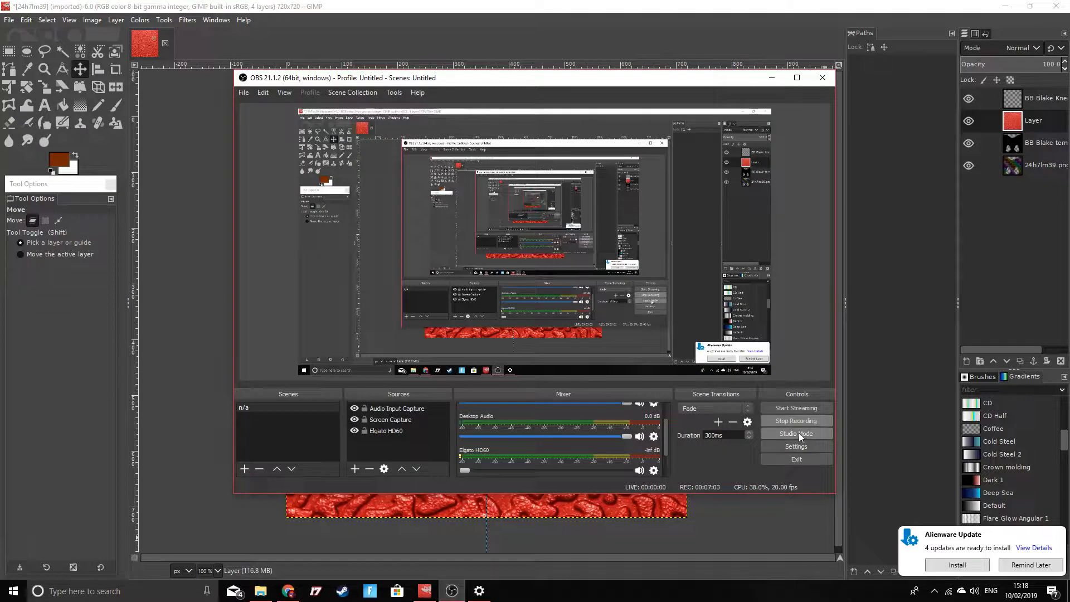